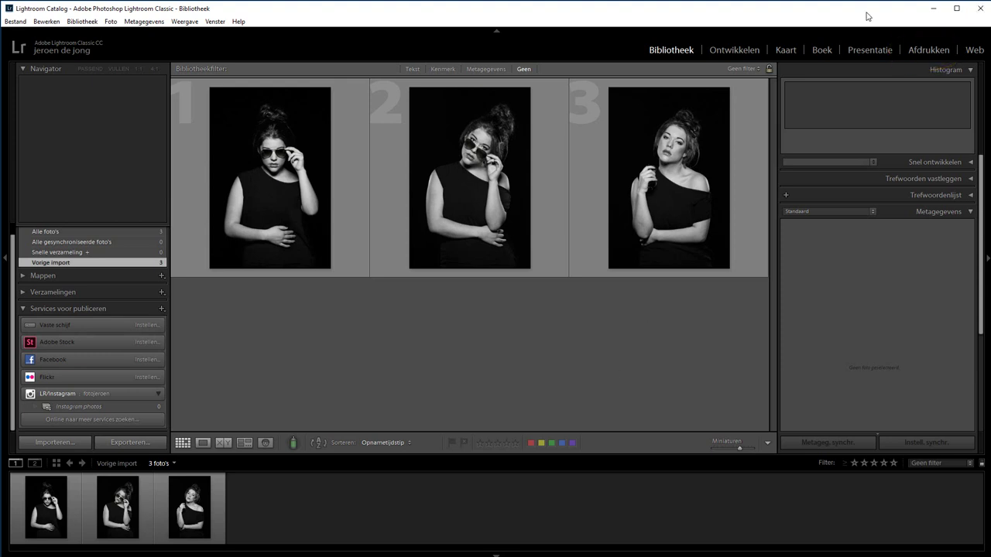
Switch from the Library to the Print module with Ctrl+Alt+P.
{"action": "key", "text": "ctrl+alt+p"}
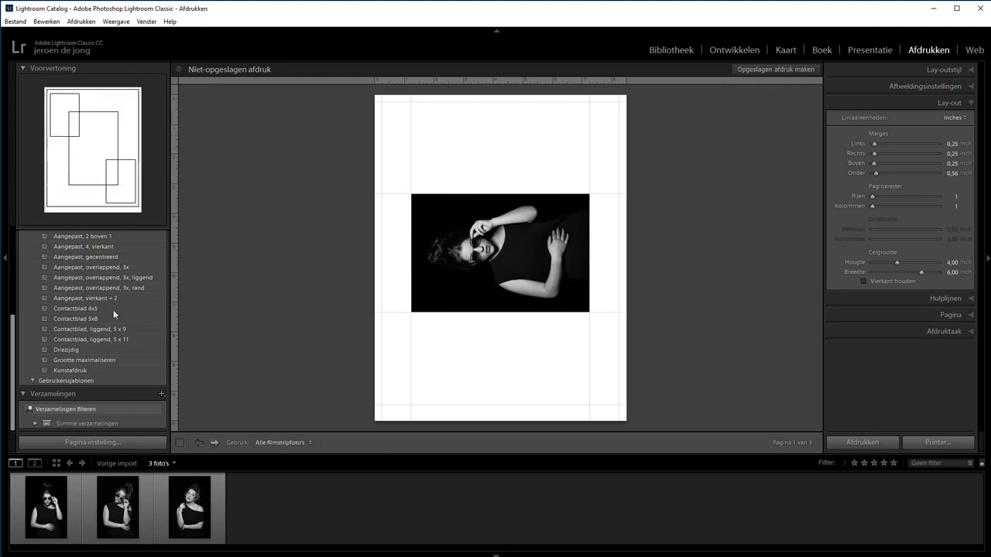
Try the two-photo 7 x 5 and three-cell templates, then apply the single (1) 5 x 7 template.
{"action": "scroll", "coordinate": [113, 310], "scroll_direction": "up", "scroll_amount": 5}
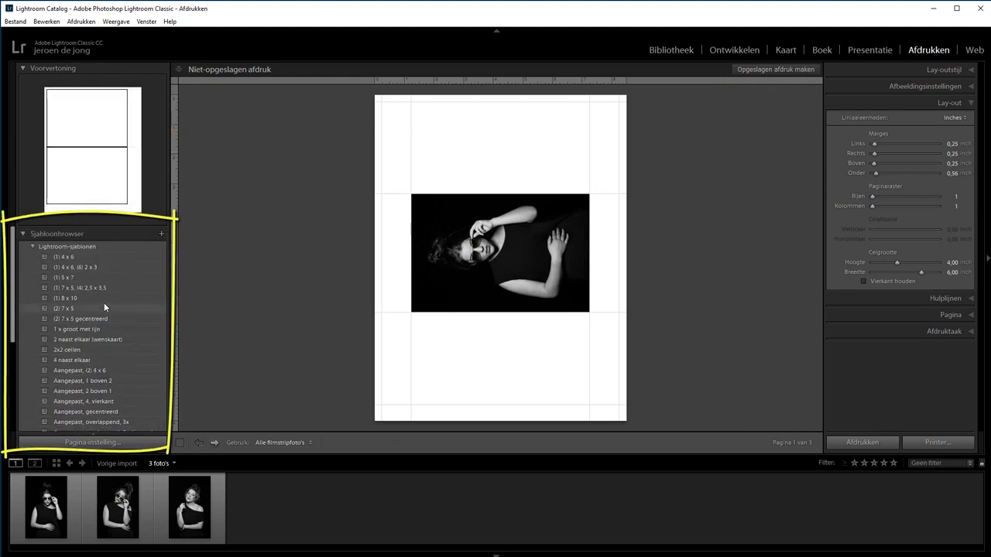
{"action": "left_click", "coordinate": [89, 304]}
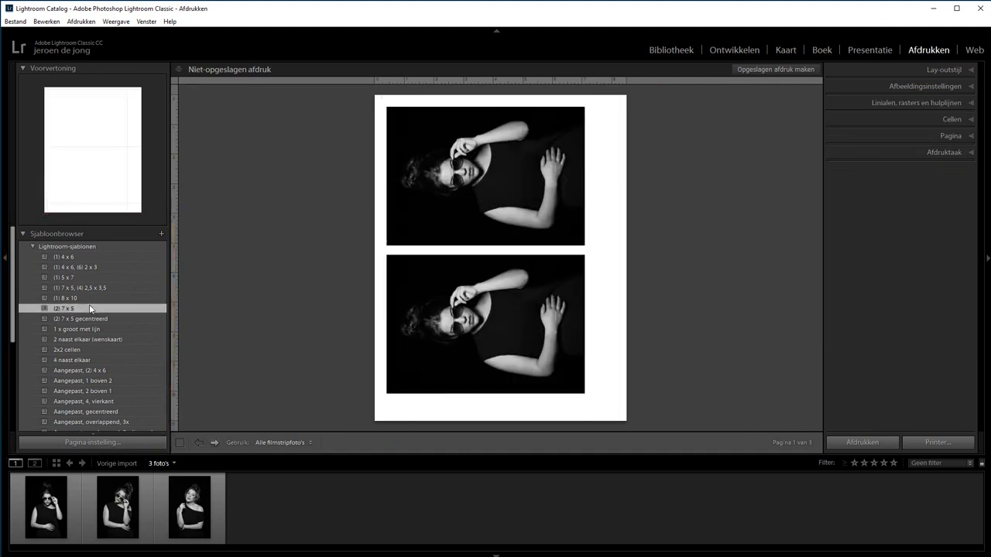
{"action": "left_click", "coordinate": [101, 370]}
{"action": "left_click", "coordinate": [109, 412]}
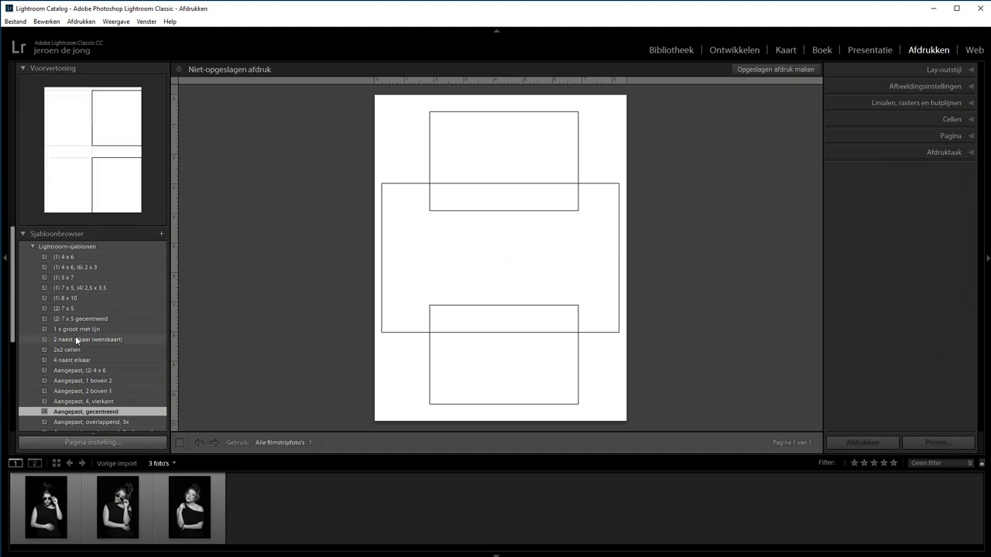
{"action": "left_click", "coordinate": [97, 276]}
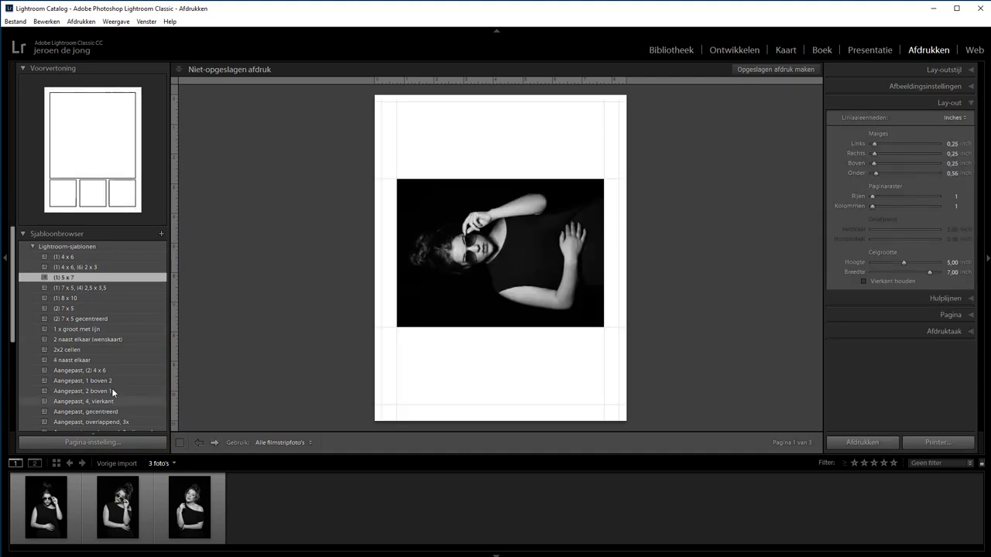
{"action": "scroll", "coordinate": [110, 384], "scroll_direction": "down", "scroll_amount": 5}
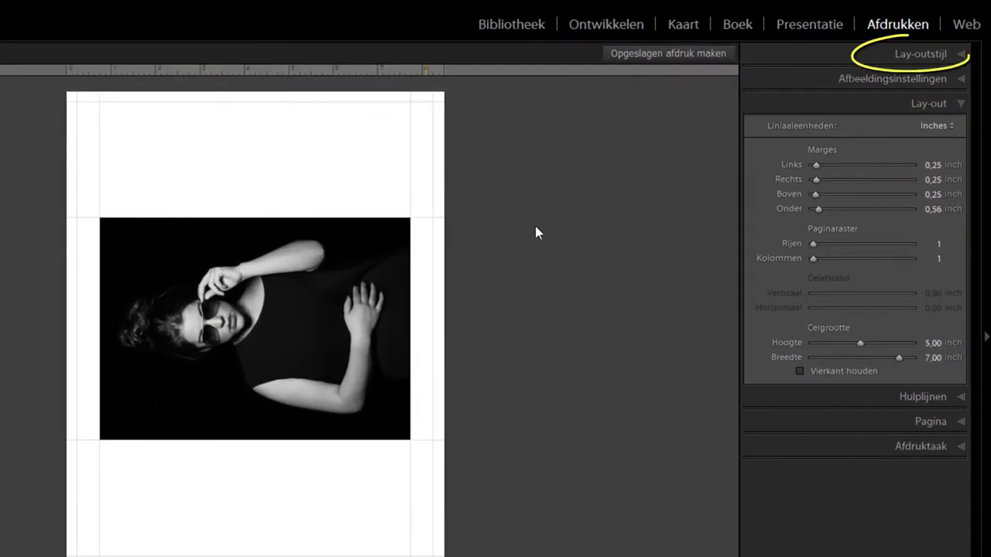
Set the layout style to Custom Package and Print To JPEG File.
{"action": "left_click", "coordinate": [953, 54]}
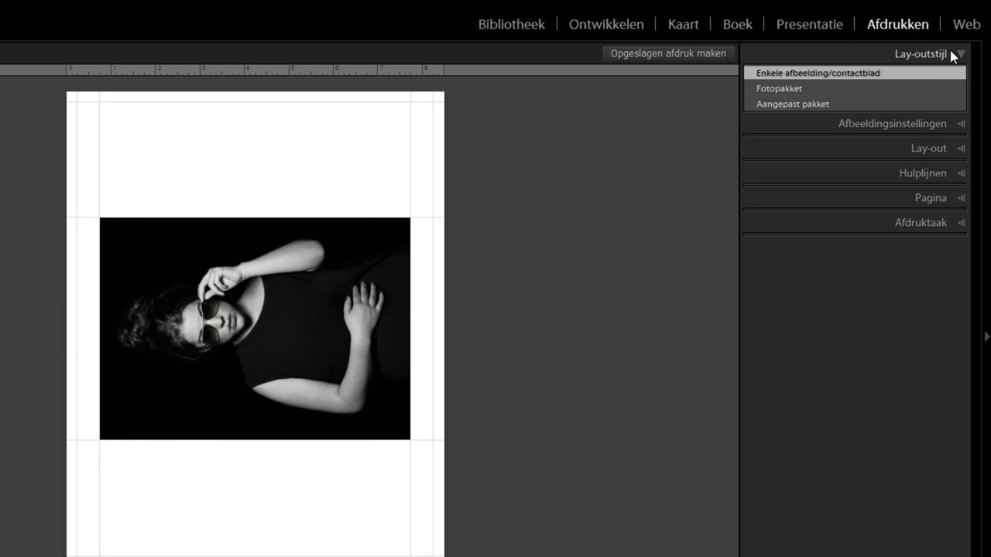
{"action": "left_click", "coordinate": [793, 103]}
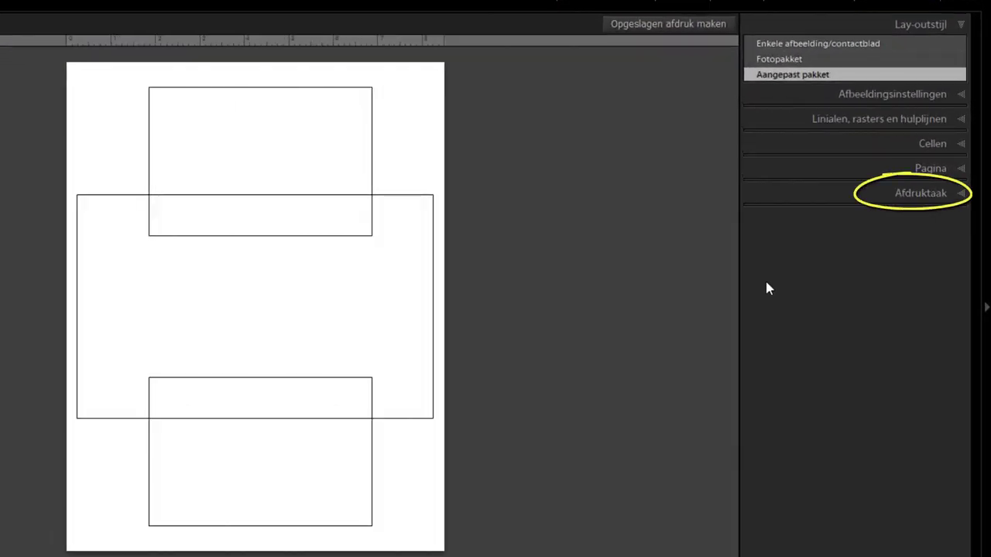
{"action": "left_click", "coordinate": [914, 197]}
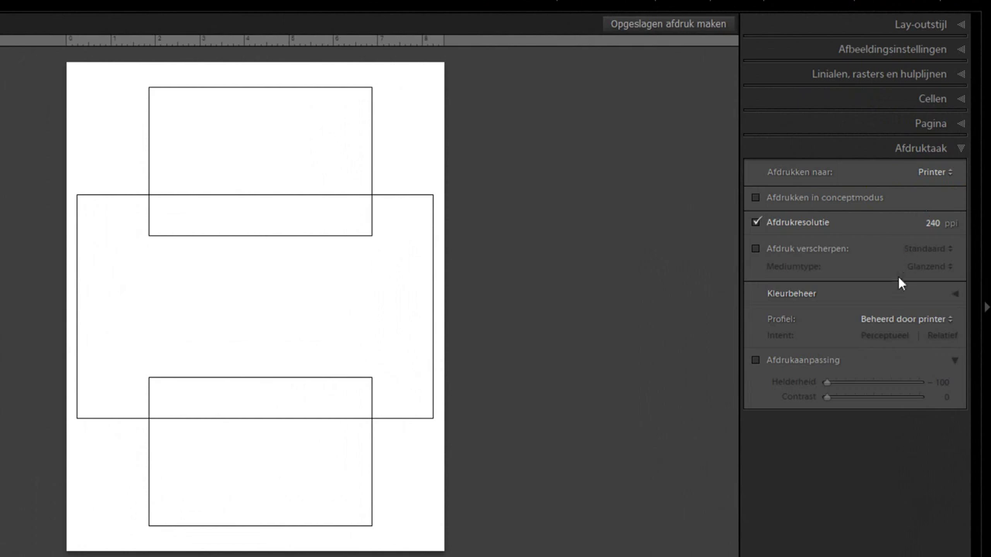
{"action": "left_click", "coordinate": [935, 172]}
{"action": "left_click", "coordinate": [918, 206]}
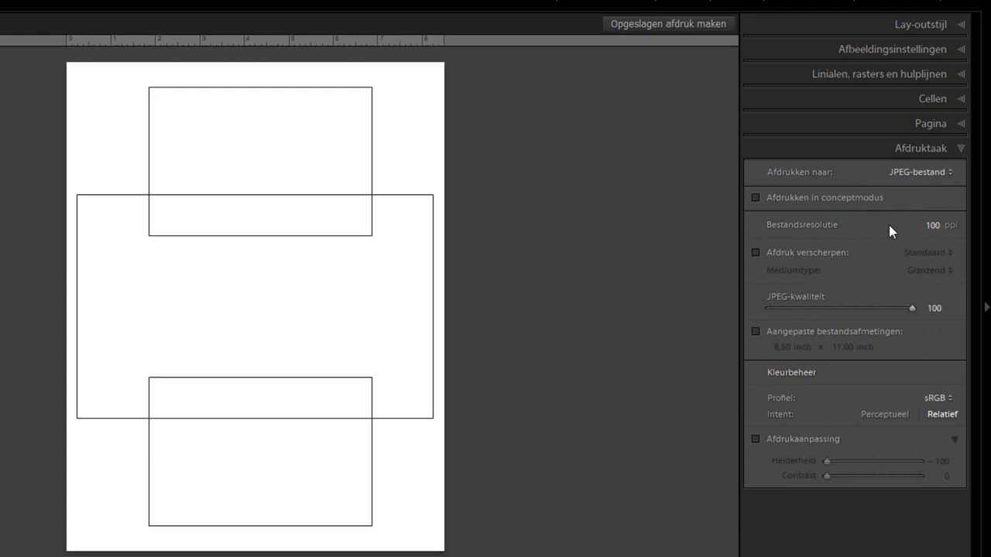
Enable custom file dimensions and switch ruler units to points, showing 612 x 792 pt.
{"action": "left_click", "coordinate": [757, 333]}
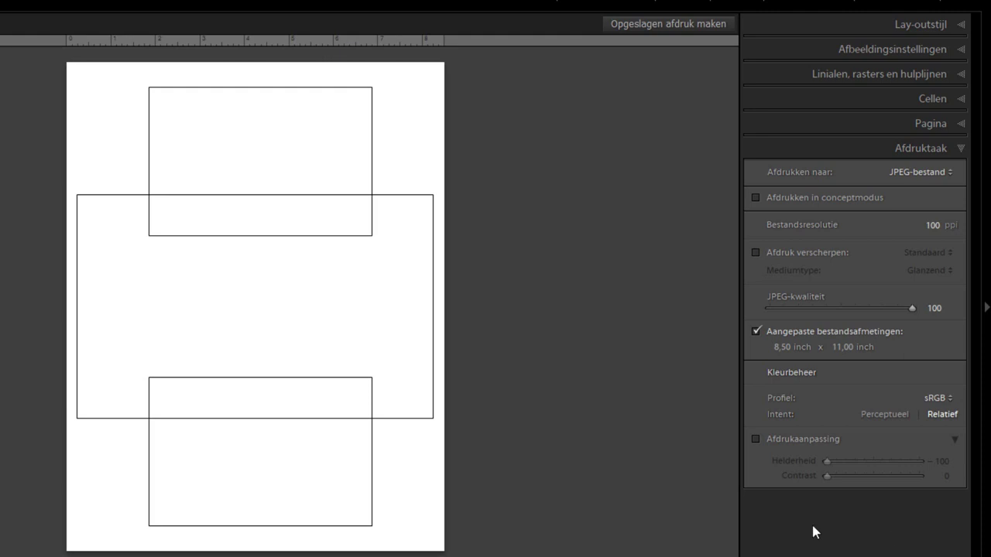
{"action": "left_click", "coordinate": [961, 73]}
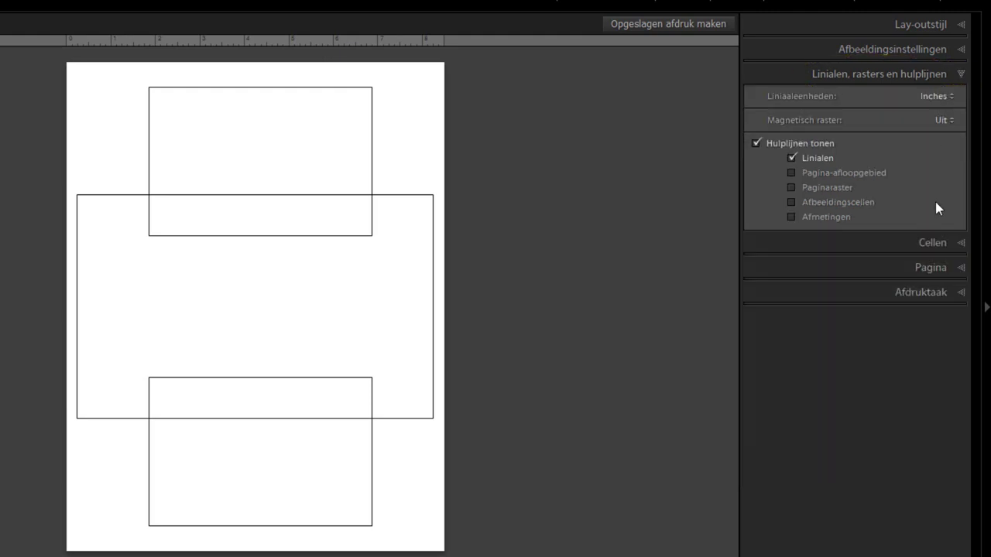
{"action": "left_click", "coordinate": [937, 96]}
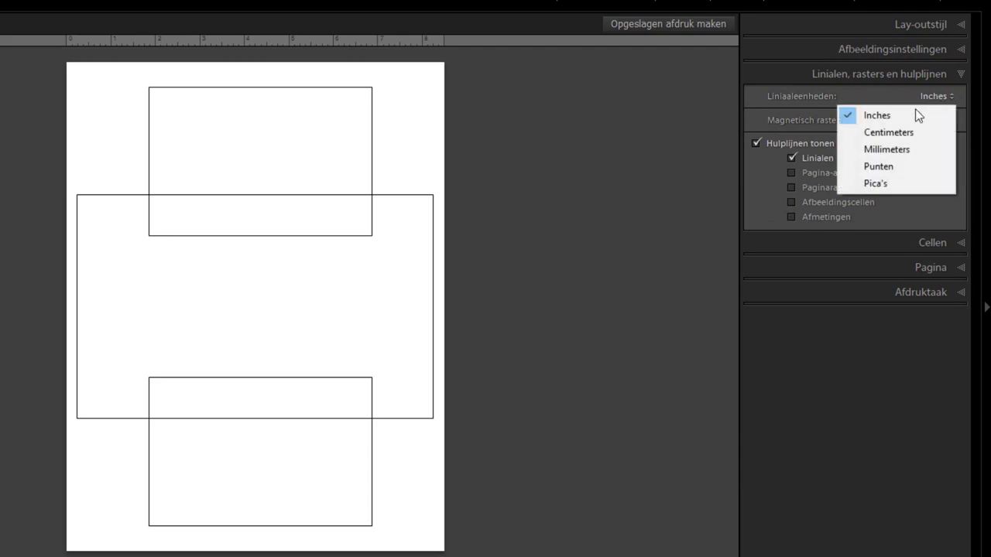
{"action": "left_click", "coordinate": [900, 165]}
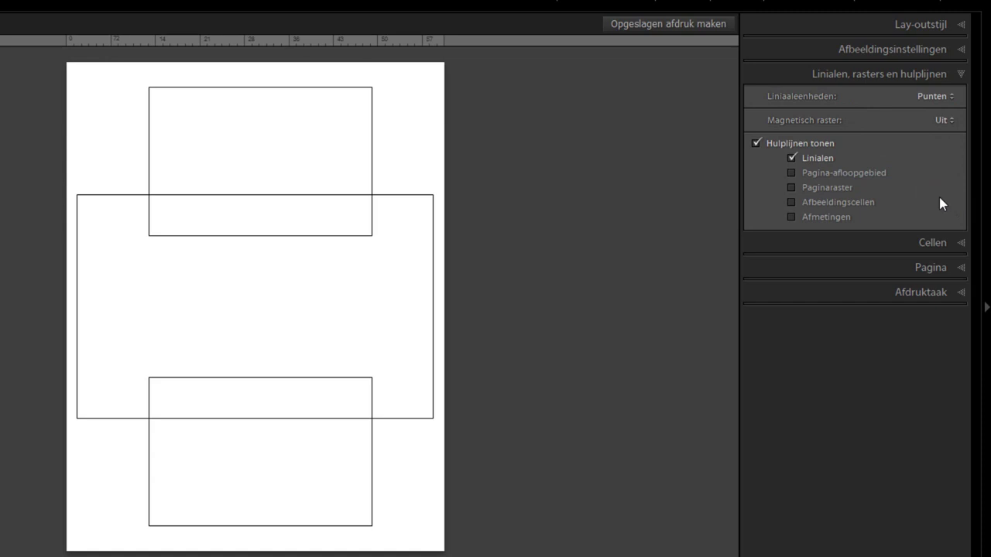
{"action": "left_click", "coordinate": [935, 293]}
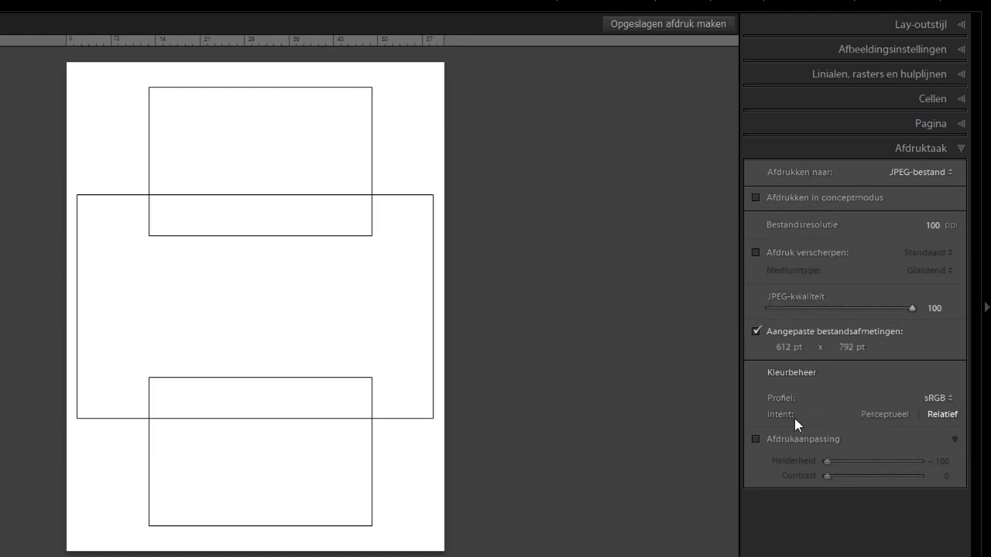
Set the custom file dimensions to 1080 pt wide by 510 pt high.
{"action": "left_click", "coordinate": [781, 354]}
{"action": "type", "text": "1080"}
{"action": "left_click", "coordinate": [846, 348]}
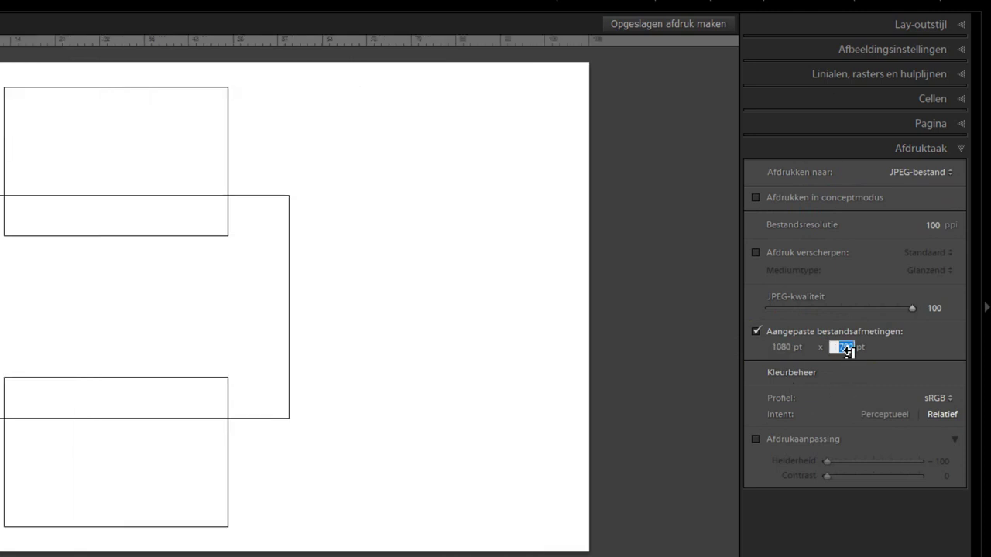
{"action": "type", "text": "510"}
{"action": "key", "text": "Return"}
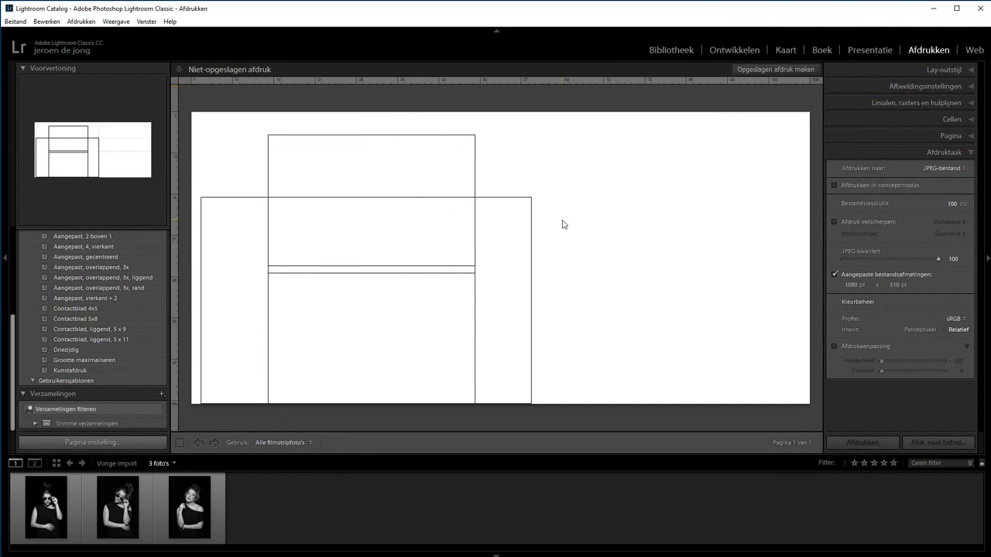
Delete the top, large and small empty cells one by one.
{"action": "left_click", "coordinate": [376, 164]}
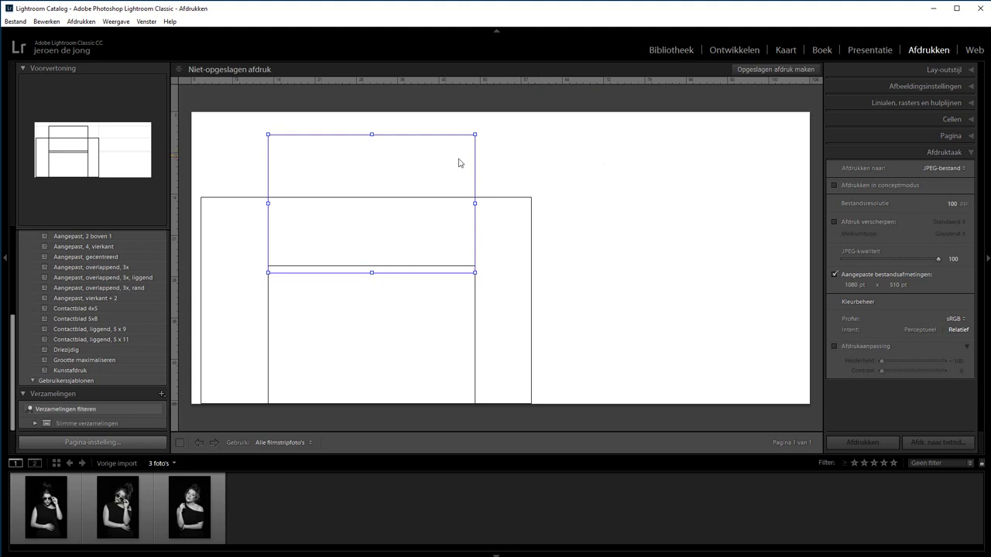
{"action": "key", "text": "Delete"}
{"action": "left_click", "coordinate": [446, 226]}
{"action": "key", "text": "Delete"}
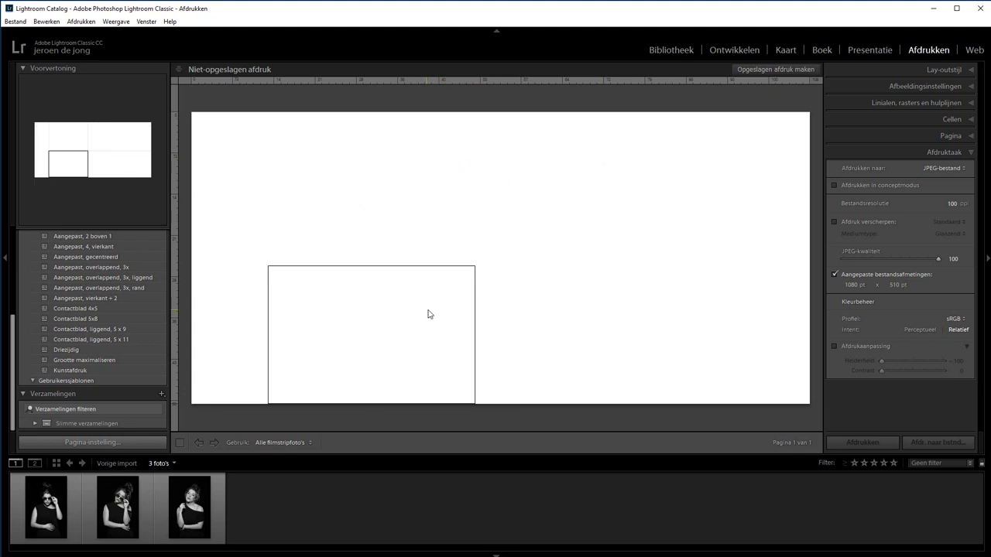
{"action": "left_click", "coordinate": [428, 311]}
{"action": "key", "text": "Delete"}
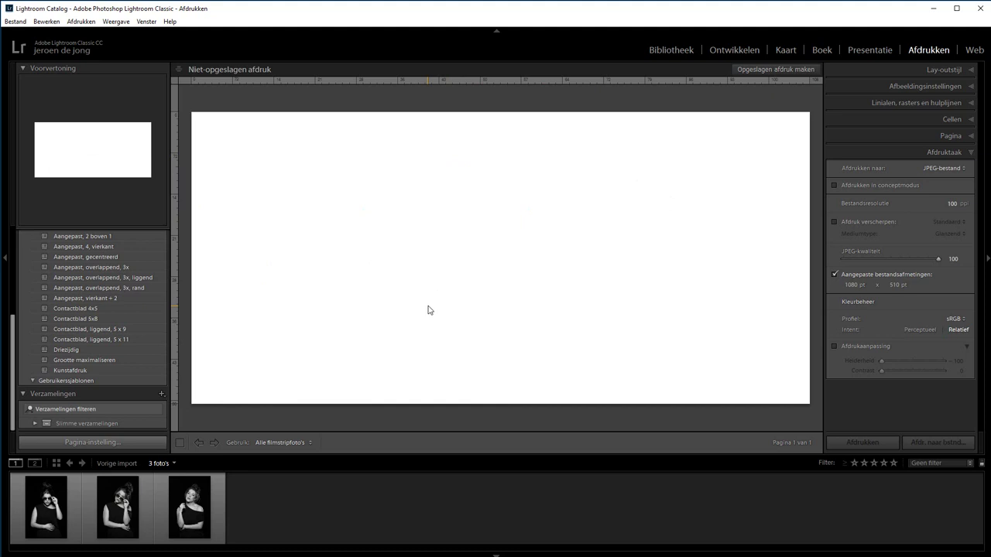
Drop the sunglasses portrait on the page, move it left, widen its cell and reframe the photo.
{"action": "mouse_move", "coordinate": [58, 519]}
{"action": "left_mouse_down"}
{"action": "mouse_move", "coordinate": [147, 416]}
{"action": "mouse_move", "coordinate": [474, 249]}
{"action": "left_mouse_up"}
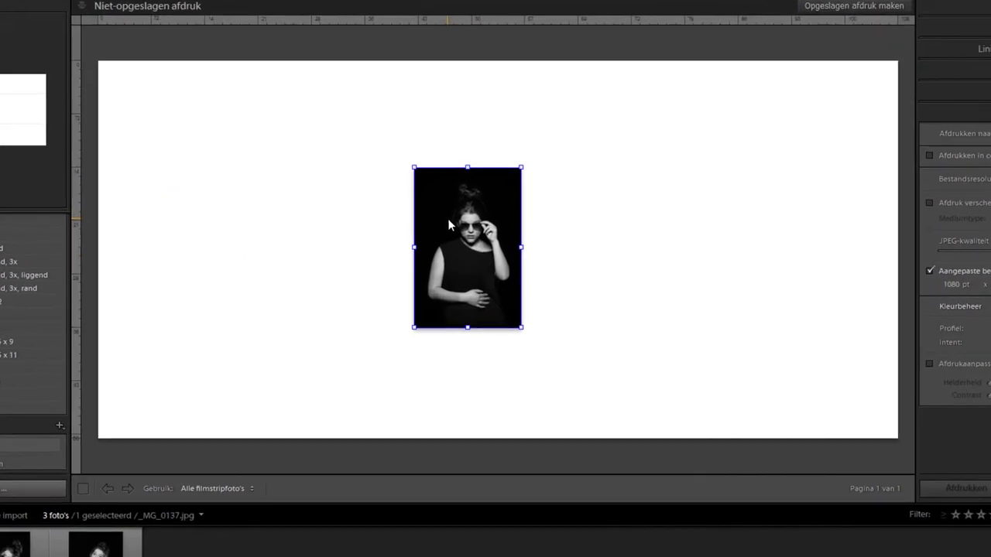
{"action": "mouse_move", "coordinate": [448, 218]}
{"action": "left_mouse_down"}
{"action": "mouse_move", "coordinate": [567, 270]}
{"action": "mouse_move", "coordinate": [578, 197]}
{"action": "mouse_move", "coordinate": [297, 251]}
{"action": "left_mouse_up"}
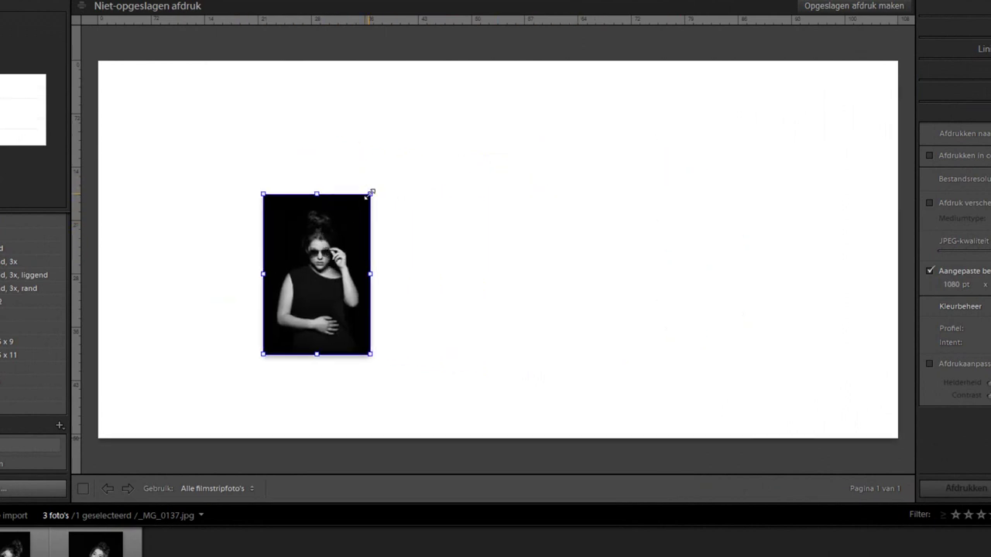
{"action": "mouse_move", "coordinate": [369, 194]}
{"action": "left_mouse_down"}
{"action": "mouse_move", "coordinate": [426, 218]}
{"action": "mouse_move", "coordinate": [557, 210]}
{"action": "mouse_move", "coordinate": [612, 129]}
{"action": "mouse_move", "coordinate": [586, 104]}
{"action": "mouse_move", "coordinate": [596, 86]}
{"action": "mouse_move", "coordinate": [593, 94]}
{"action": "left_mouse_up"}
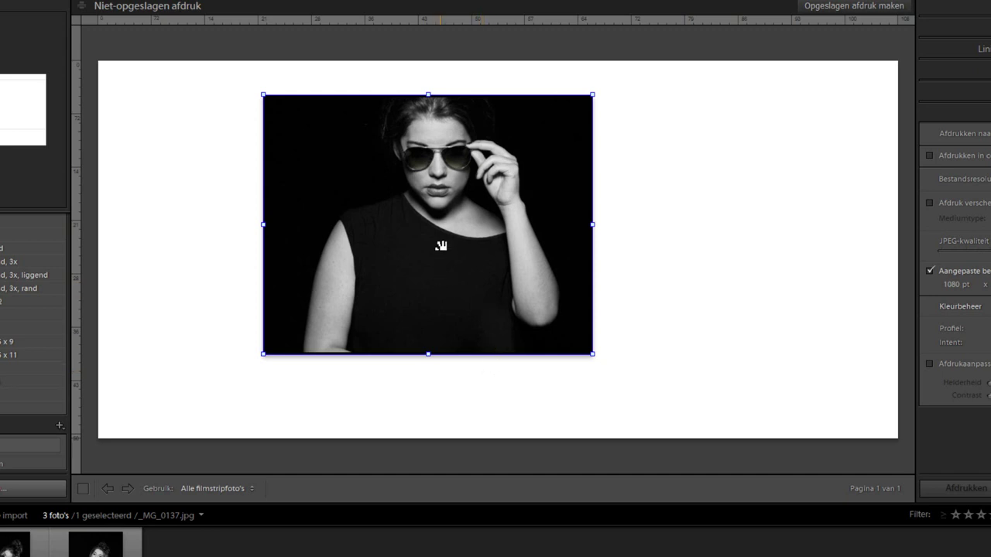
{"action": "mouse_move", "coordinate": [436, 194]}
{"action": "left_mouse_down"}
{"action": "mouse_move", "coordinate": [430, 226]}
{"action": "mouse_move", "coordinate": [421, 224]}
{"action": "mouse_move", "coordinate": [410, 160]}
{"action": "mouse_move", "coordinate": [411, 246]}
{"action": "mouse_move", "coordinate": [414, 222]}
{"action": "left_mouse_up"}
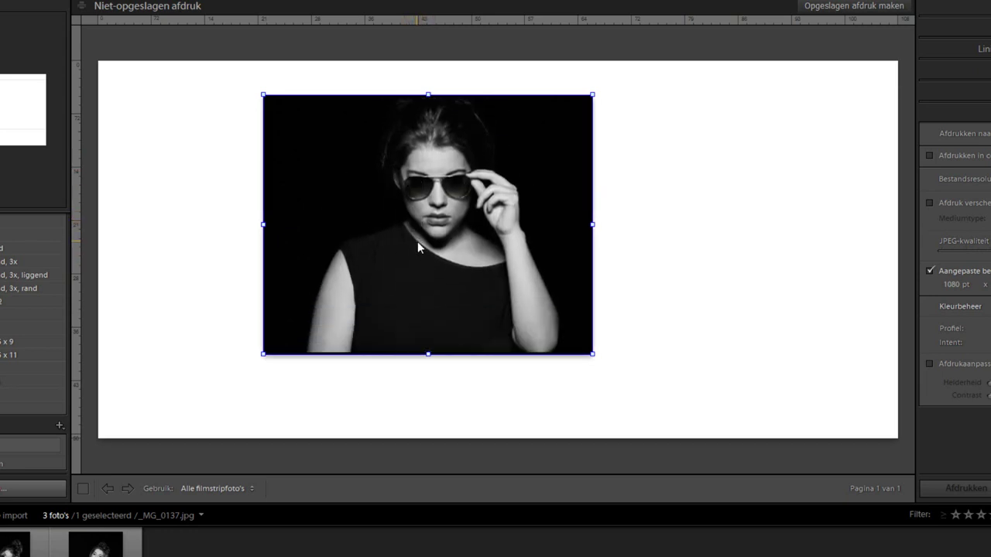
Match the cell to the photo's aspect ratio, size it 320 x 480 pt, and nudge it down.
{"action": "right_click", "coordinate": [431, 184]}
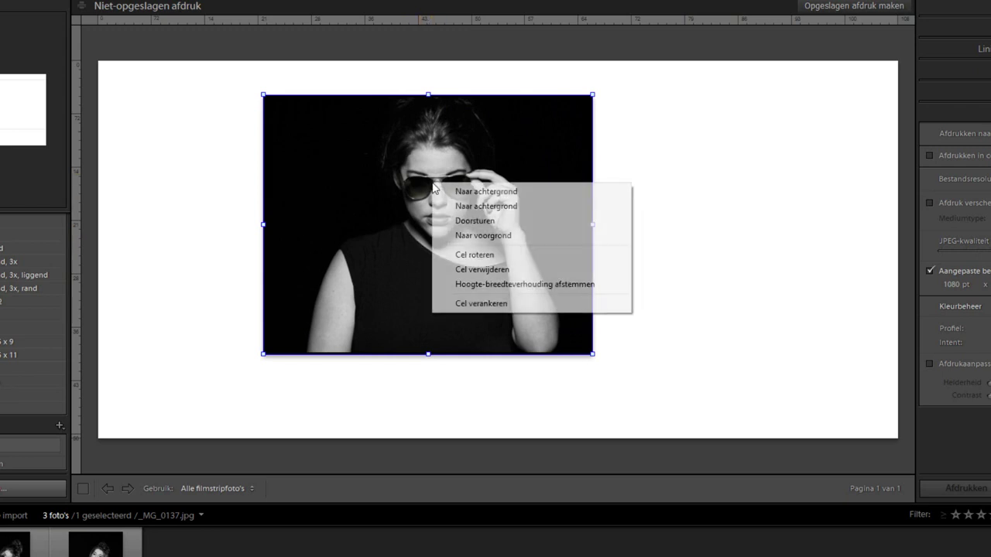
{"action": "left_click", "coordinate": [518, 285]}
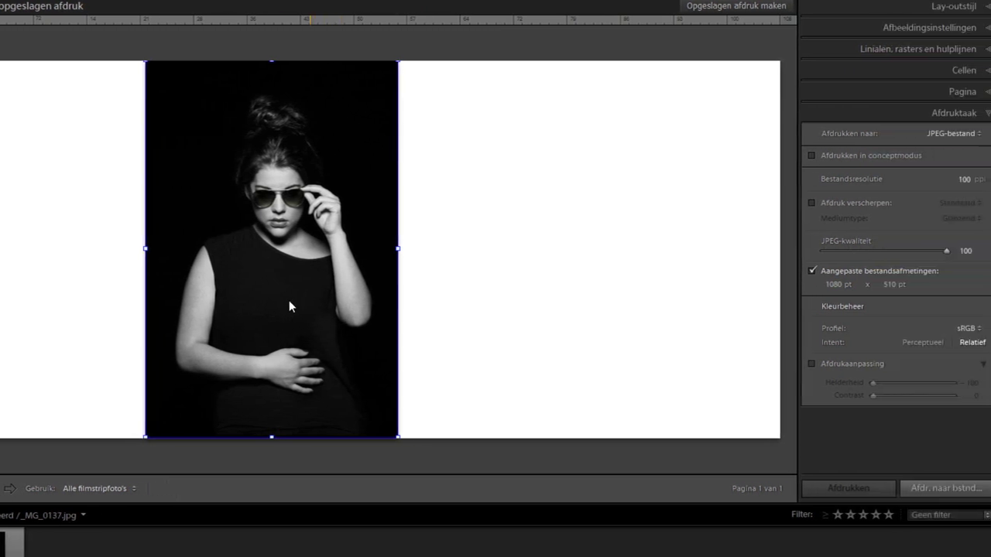
{"action": "left_click", "coordinate": [941, 70]}
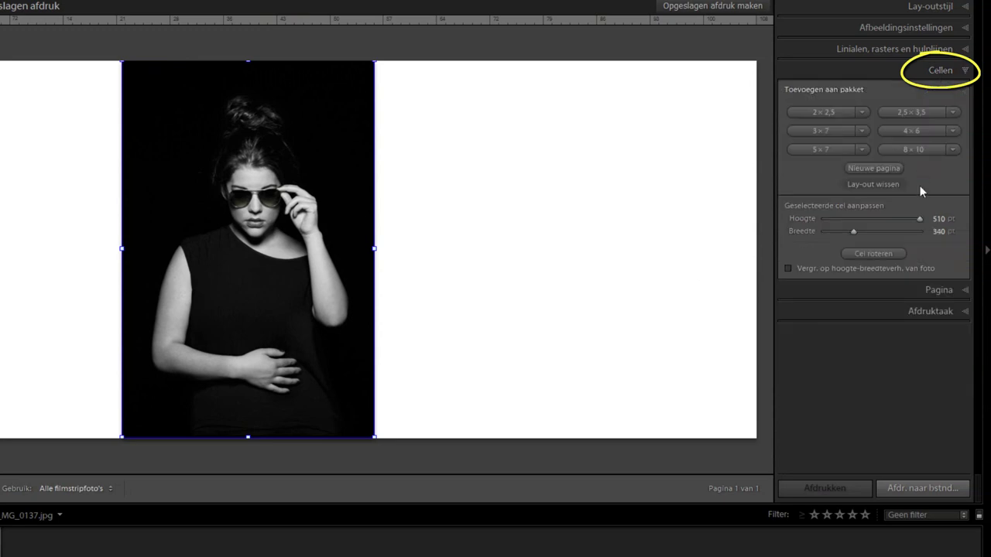
{"action": "left_click", "coordinate": [938, 232]}
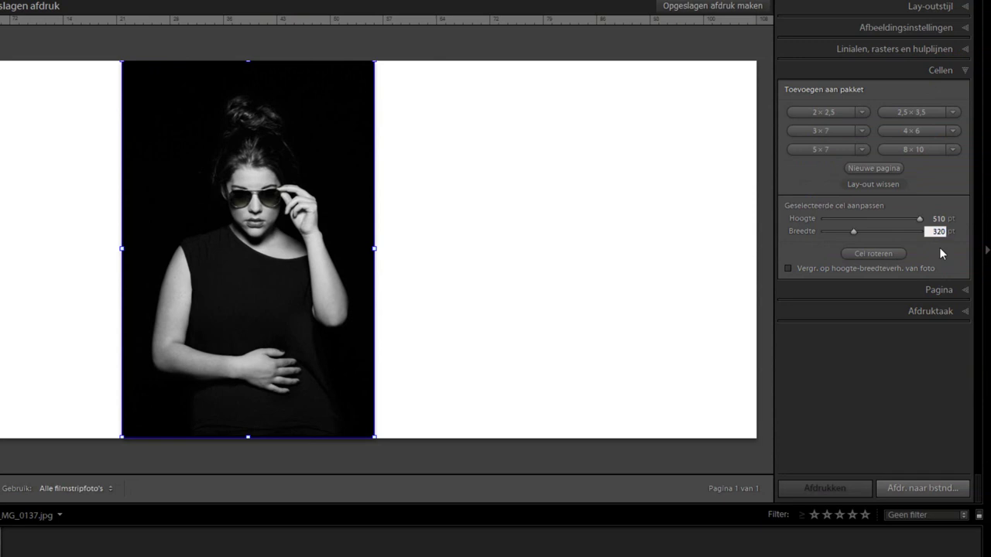
{"action": "left_click", "coordinate": [938, 219]}
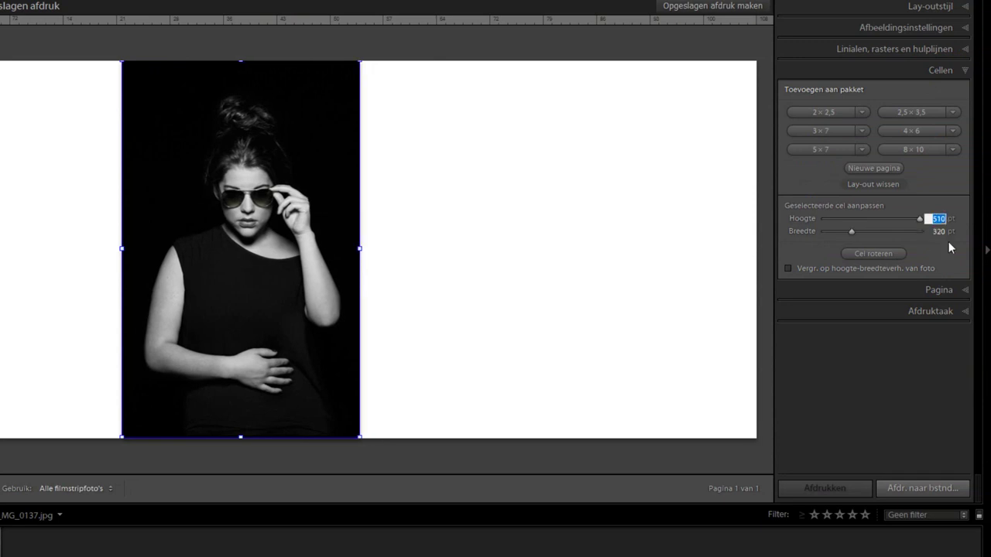
{"action": "type", "text": "480"}
{"action": "key", "text": "Return"}
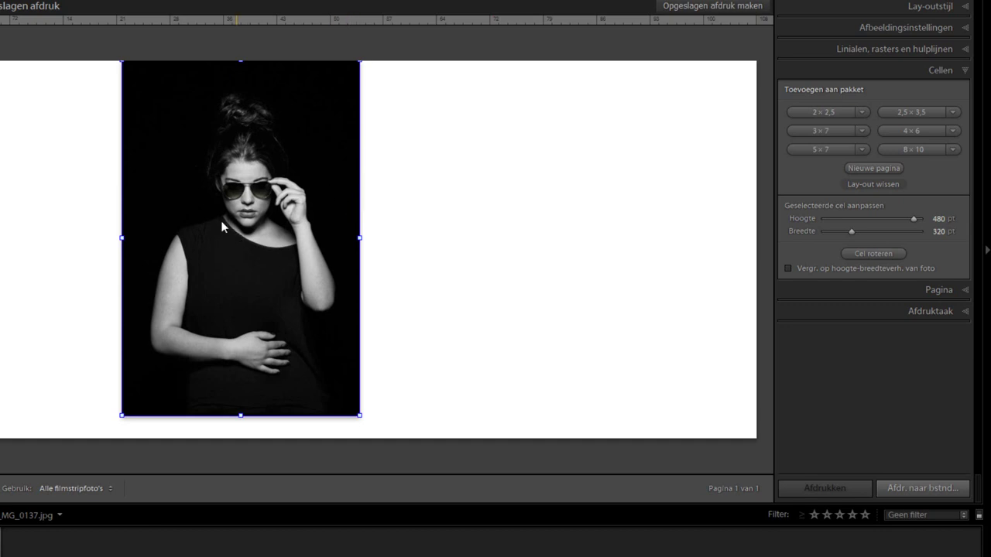
{"action": "left_click_drag", "start_coordinate": [209, 210], "coordinate": [207, 223]}
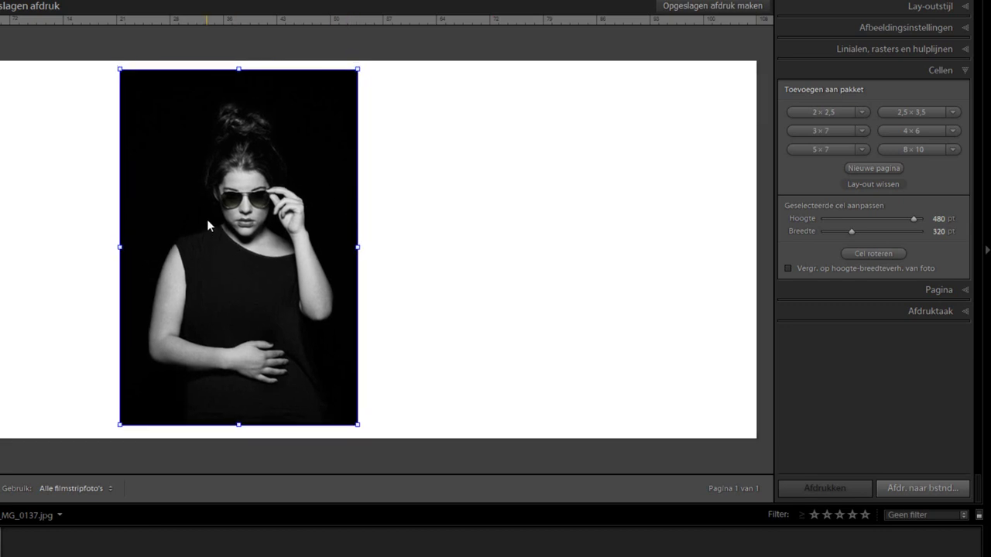
{"action": "left_click", "coordinate": [378, 205]}
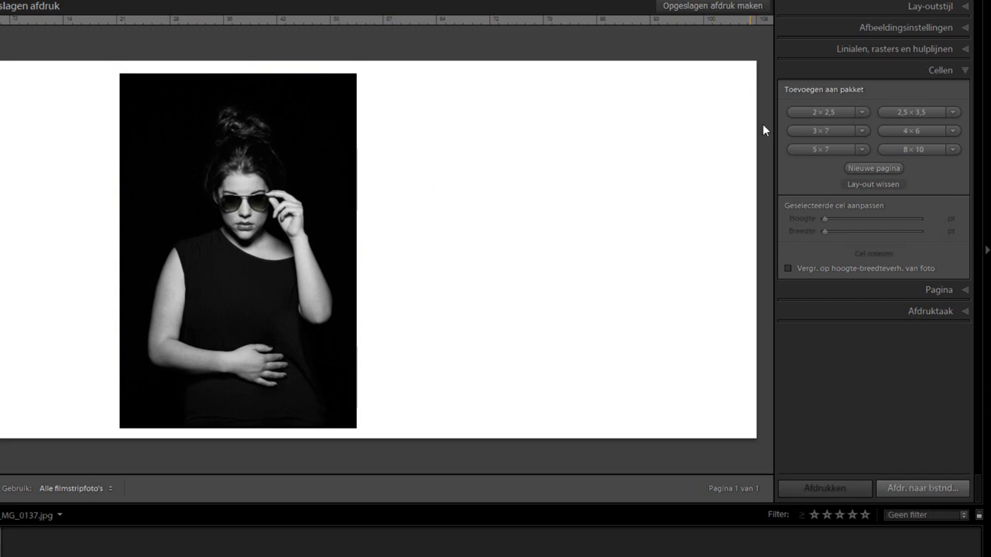
Show the page grid, snap cells to it, and move the portrait slightly right and down.
{"action": "left_click", "coordinate": [898, 50]}
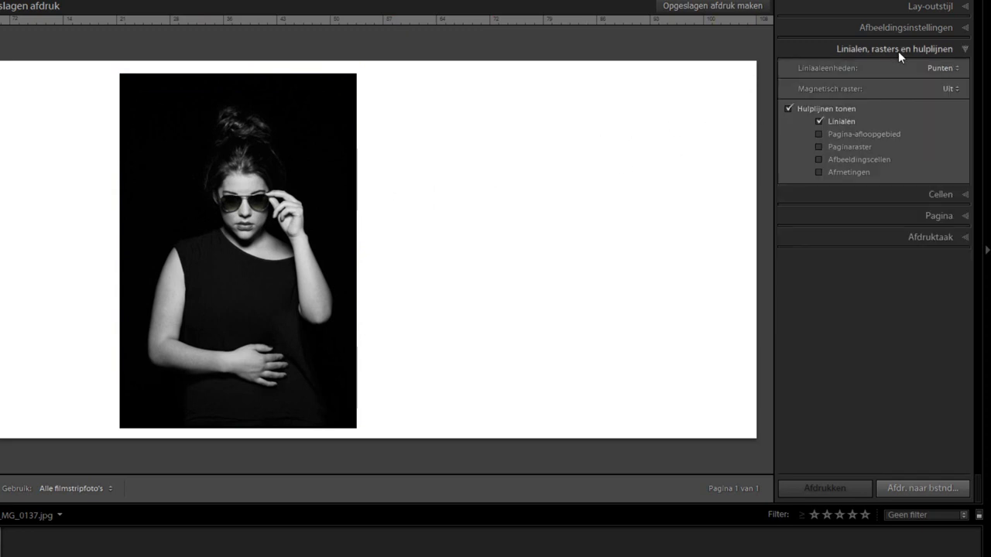
{"action": "left_click", "coordinate": [820, 146]}
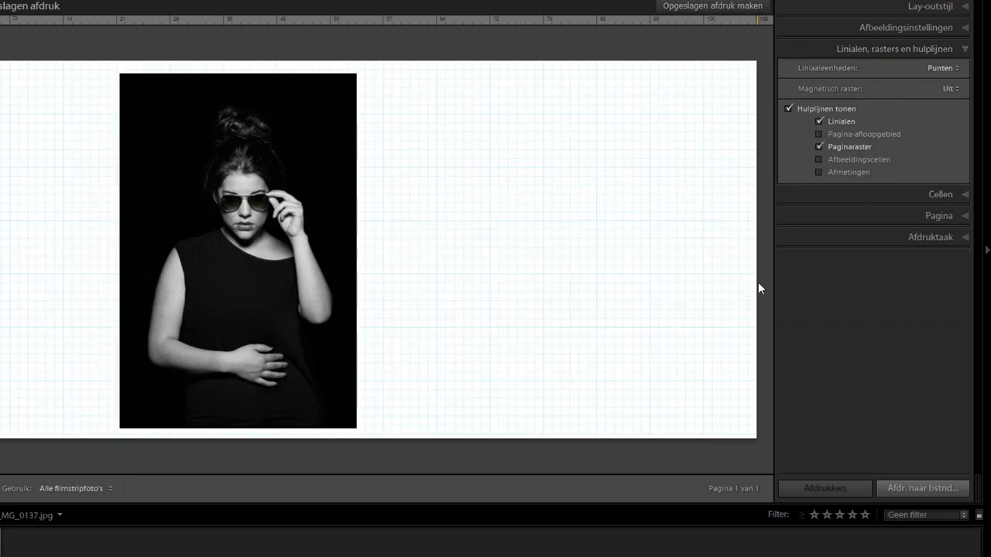
{"action": "left_click", "coordinate": [948, 89]}
{"action": "left_click", "coordinate": [921, 135]}
{"action": "left_click_drag", "start_coordinate": [171, 221], "coordinate": [201, 221]}
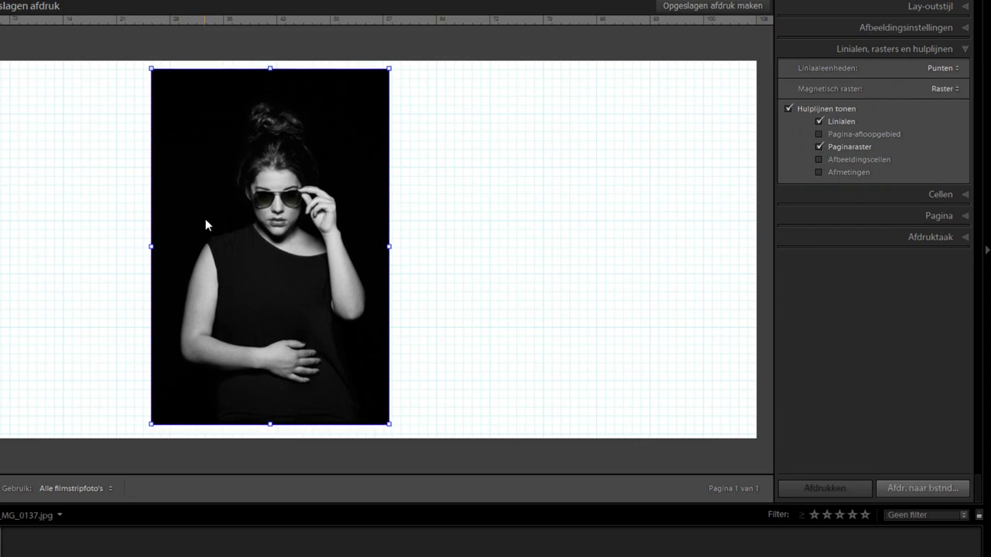
{"action": "left_click_drag", "start_coordinate": [206, 219], "coordinate": [205, 223]}
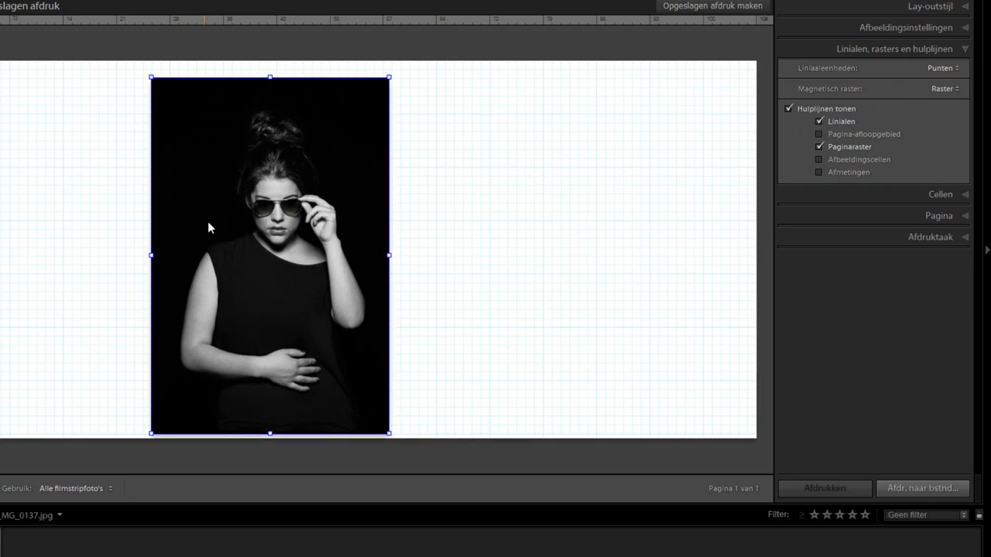
Turn grid snapping off and hide the page grid.
{"action": "left_click", "coordinate": [946, 90]}
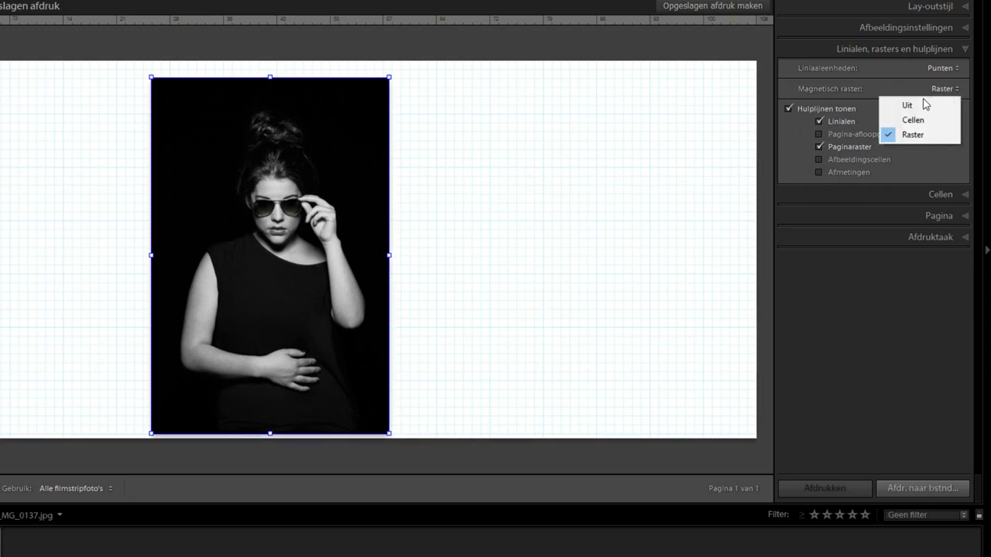
{"action": "left_click", "coordinate": [910, 105]}
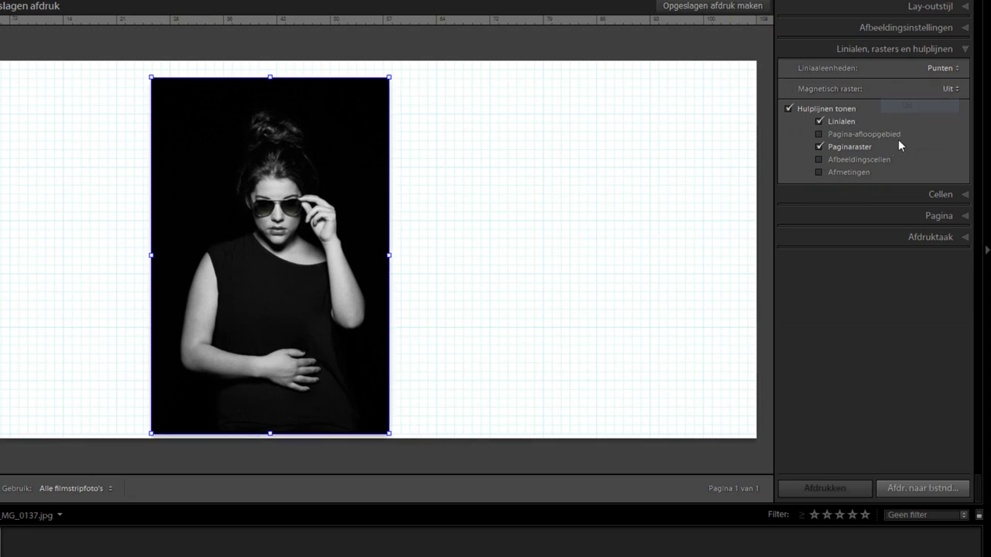
{"action": "left_click", "coordinate": [820, 146]}
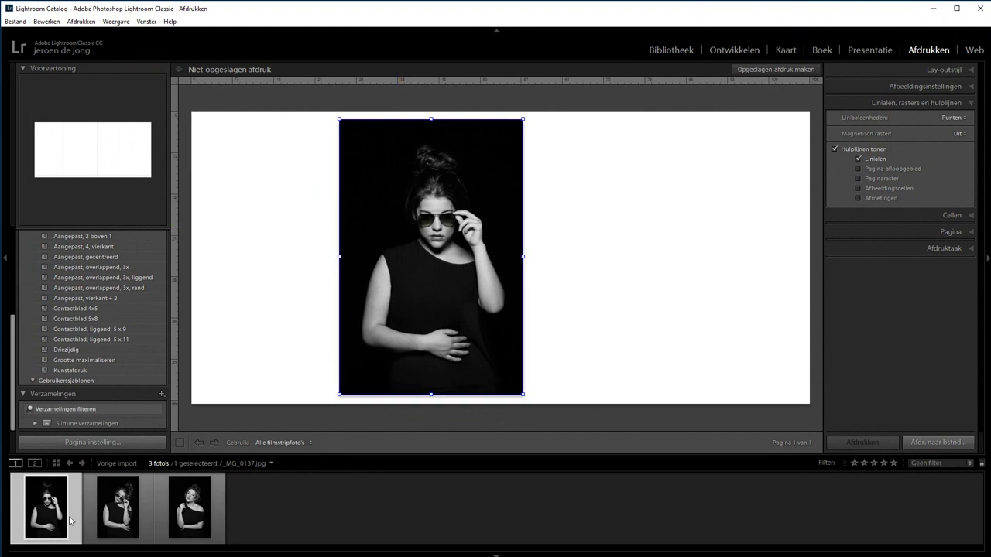
Add the second portrait to the page and size its cell 320 x 480 pt.
{"action": "left_click_drag", "start_coordinate": [122, 518], "coordinate": [590, 258]}
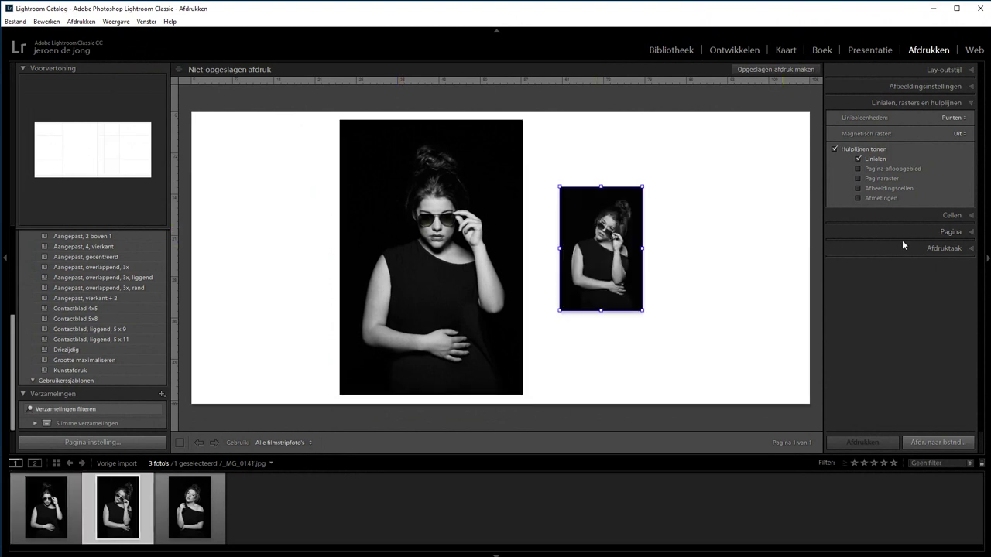
{"action": "left_click", "coordinate": [952, 214]}
{"action": "left_click", "coordinate": [950, 244]}
{"action": "type", "text": "320"}
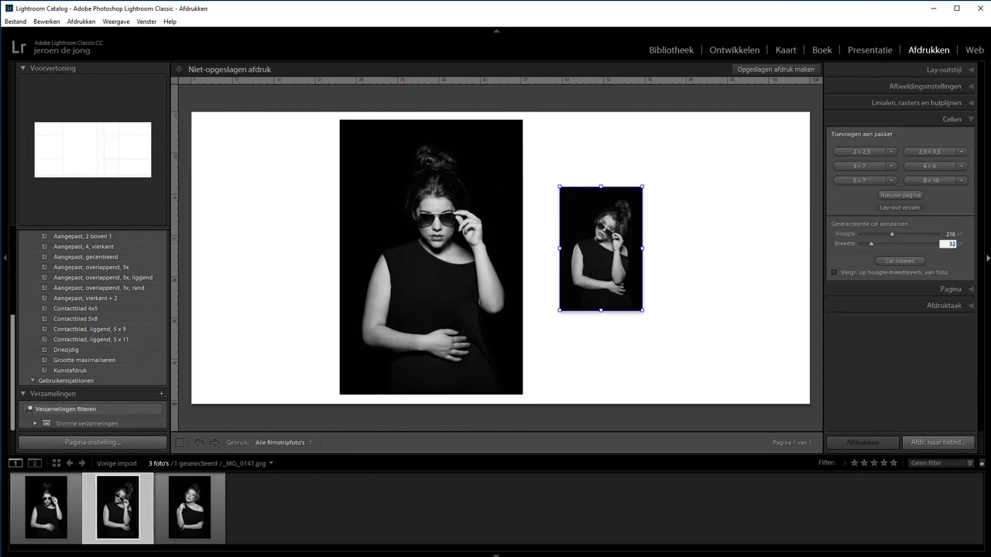
{"action": "key", "text": "Tab"}
{"action": "type", "text": "480"}
{"action": "key", "text": "Return"}
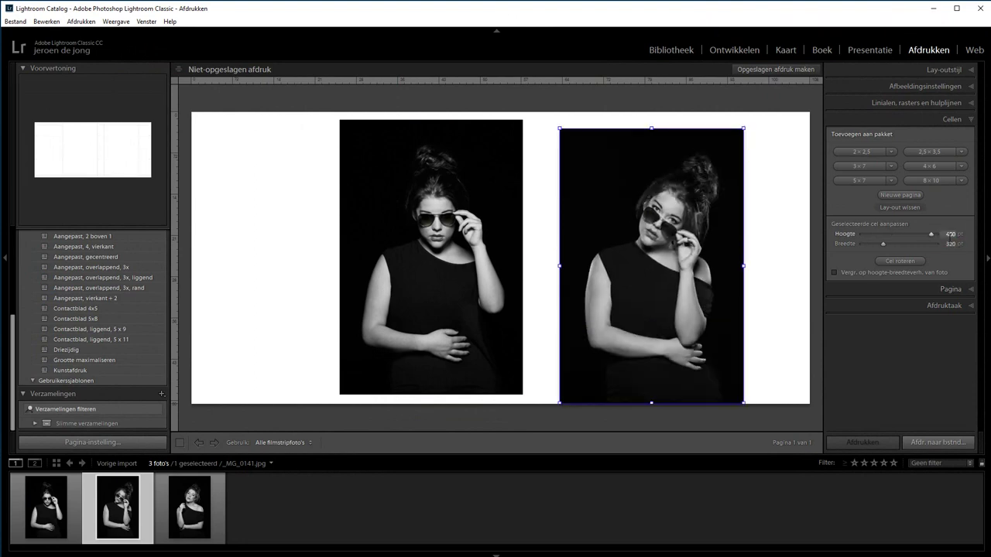
Move the first and second portraits left so they sit side by side.
{"action": "left_click", "coordinate": [425, 238]}
{"action": "left_click_drag", "start_coordinate": [425, 237], "coordinate": [284, 237]}
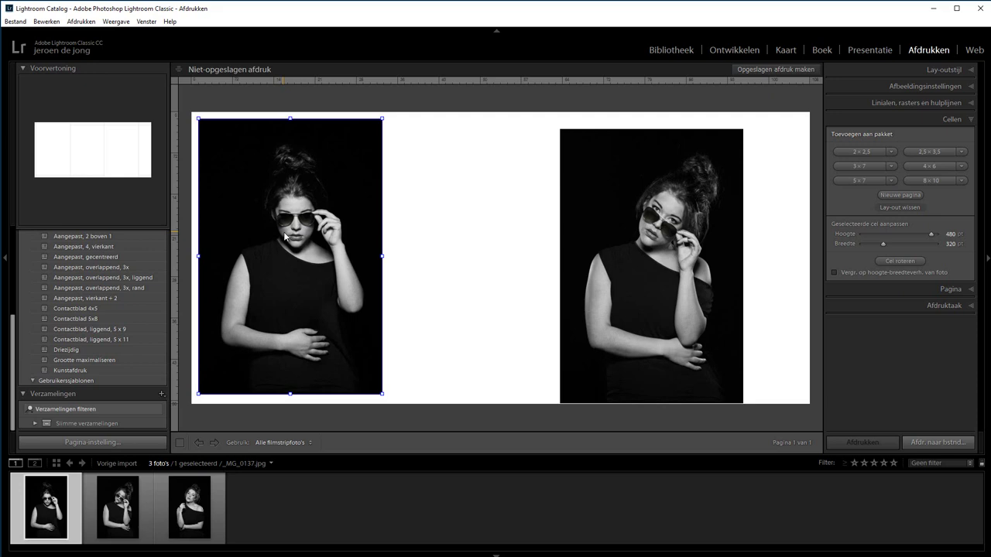
{"action": "left_click", "coordinate": [674, 237]}
{"action": "left_click_drag", "start_coordinate": [674, 237], "coordinate": [533, 253]}
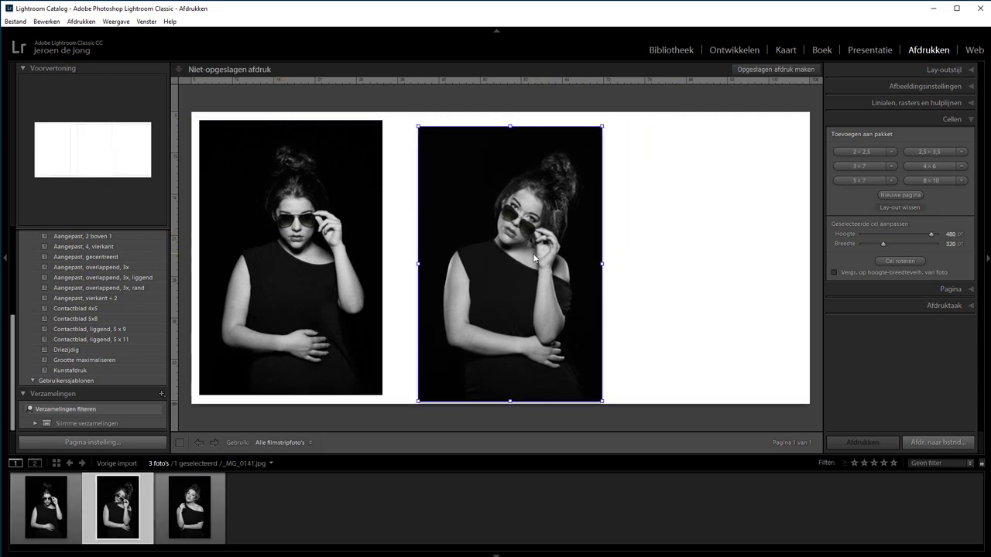
Add the third portrait and size its cell 480 pt high by 320 pt wide.
{"action": "left_click", "coordinate": [759, 246]}
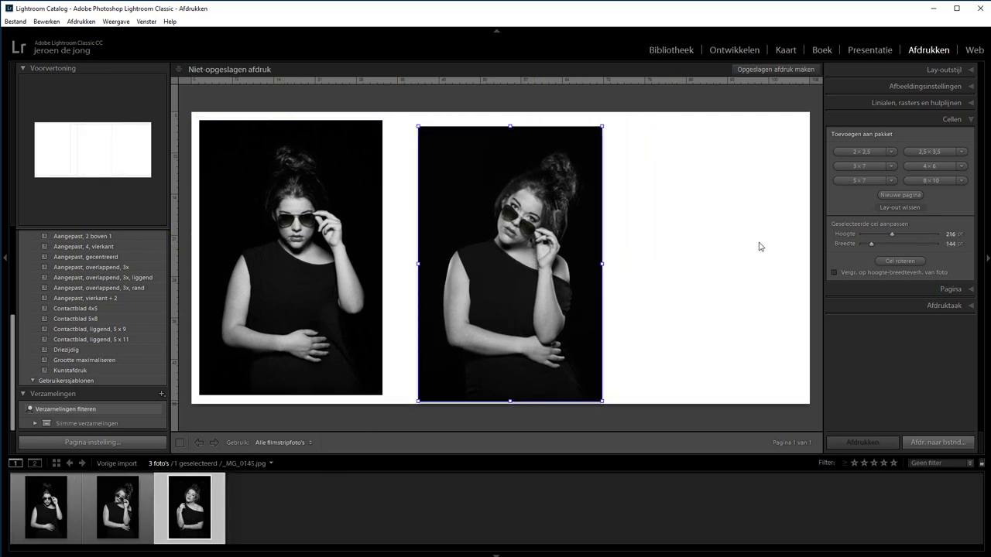
{"action": "left_click", "coordinate": [949, 234]}
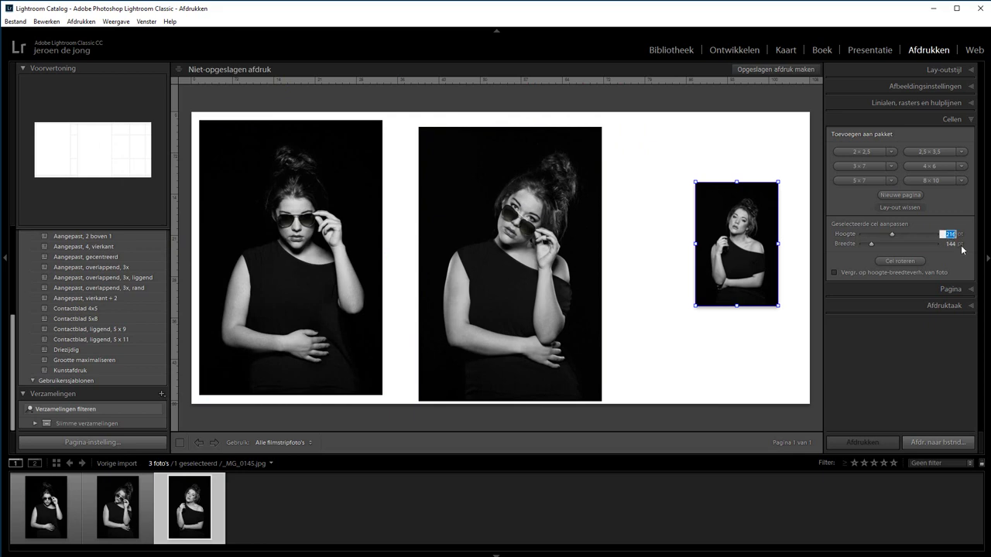
{"action": "type", "text": "480"}
{"action": "key", "text": "Return"}
{"action": "left_click", "coordinate": [950, 243]}
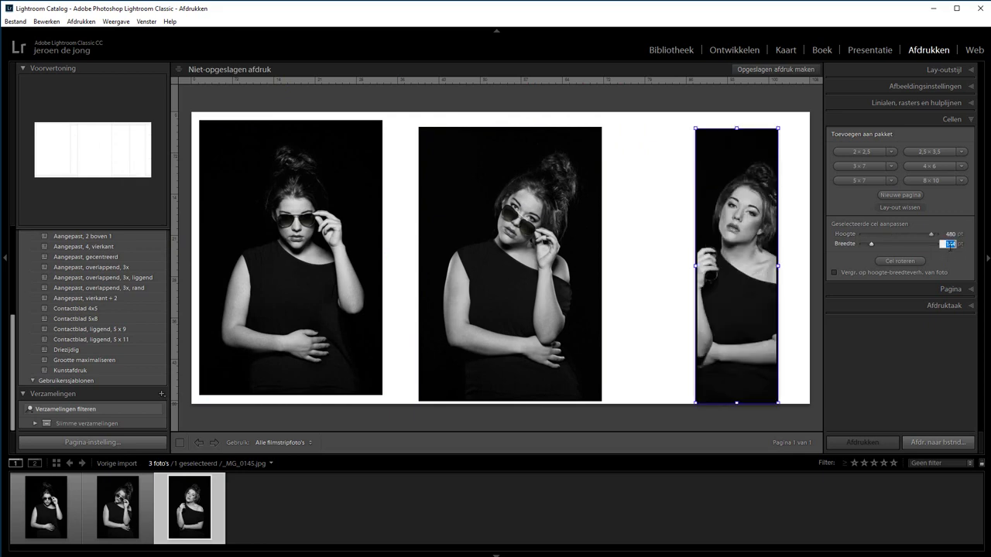
{"action": "type", "text": "320"}
{"action": "key", "text": "Return"}
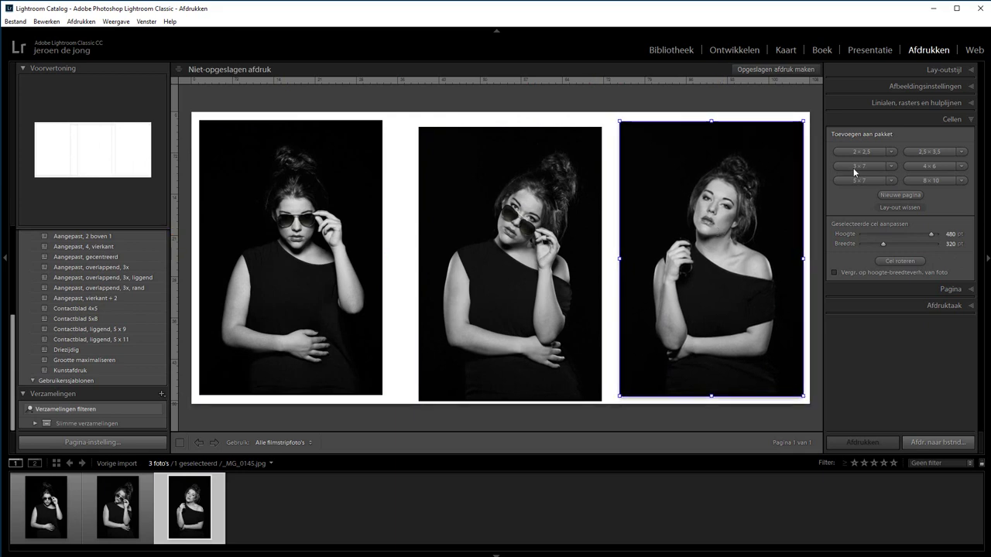
Set Magnetisch raster to Cellen and drag the middle and third portraits into place.
{"action": "left_click", "coordinate": [944, 101]}
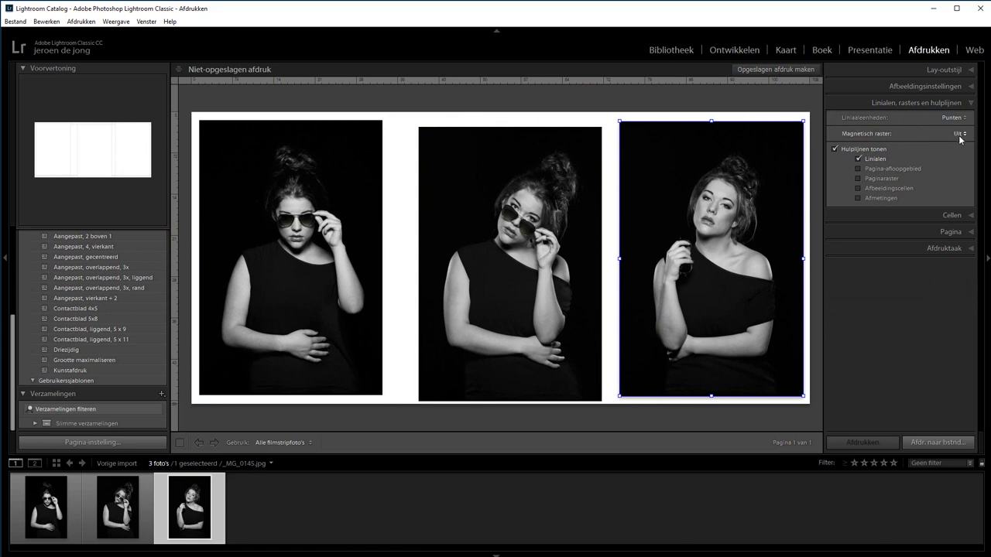
{"action": "left_click", "coordinate": [960, 134]}
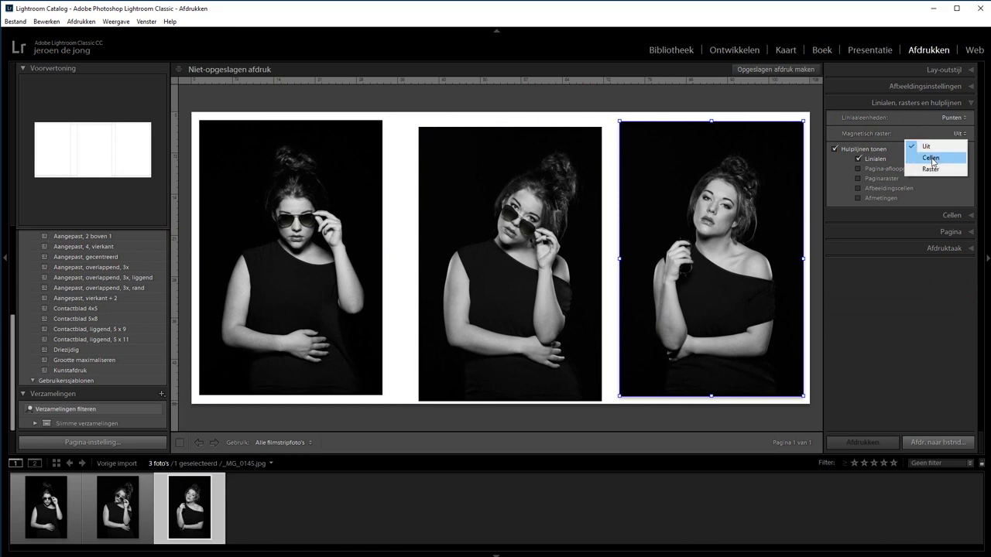
{"action": "left_click", "coordinate": [932, 159]}
{"action": "left_click_drag", "start_coordinate": [492, 271], "coordinate": [467, 264]}
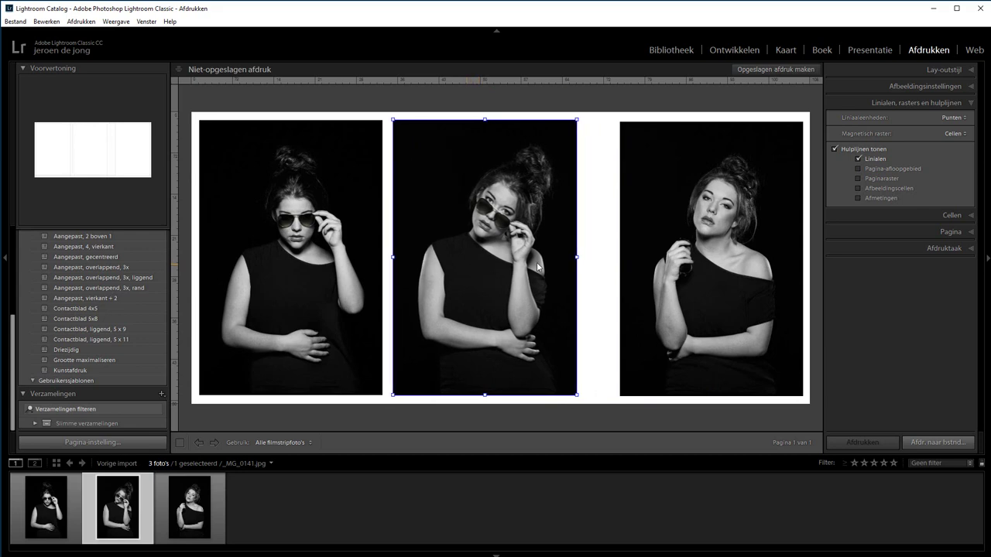
{"action": "mouse_move", "coordinate": [679, 275]}
{"action": "left_mouse_down"}
{"action": "mouse_move", "coordinate": [648, 269]}
{"action": "mouse_move", "coordinate": [677, 269]}
{"action": "left_mouse_up"}
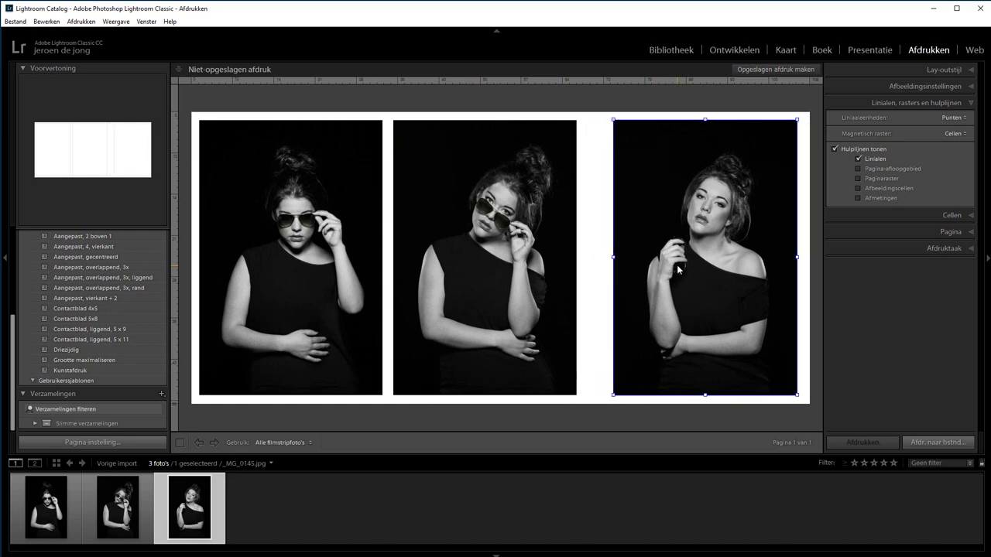
Set snapping to Uit and nudge all three portraits for even spacing.
{"action": "left_click", "coordinate": [954, 133]}
{"action": "left_click", "coordinate": [948, 141]}
{"action": "left_click_drag", "start_coordinate": [697, 221], "coordinate": [702, 222]}
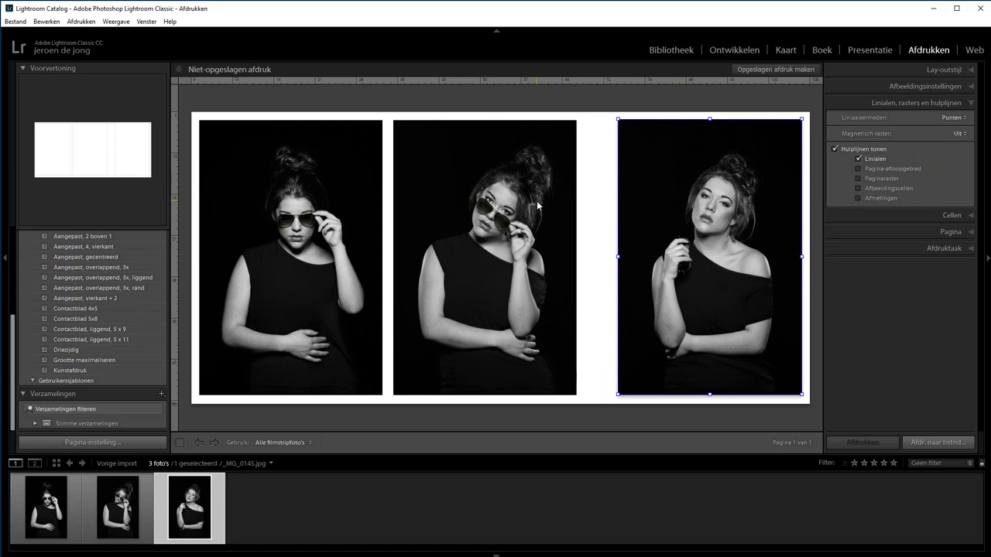
{"action": "left_click_drag", "start_coordinate": [538, 205], "coordinate": [521, 222]}
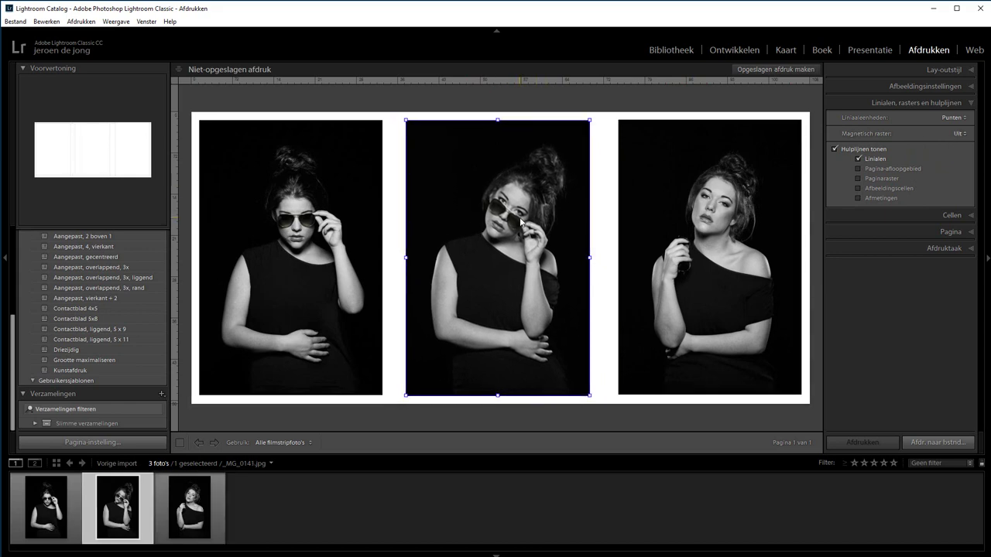
{"action": "left_click_drag", "start_coordinate": [305, 258], "coordinate": [311, 259]}
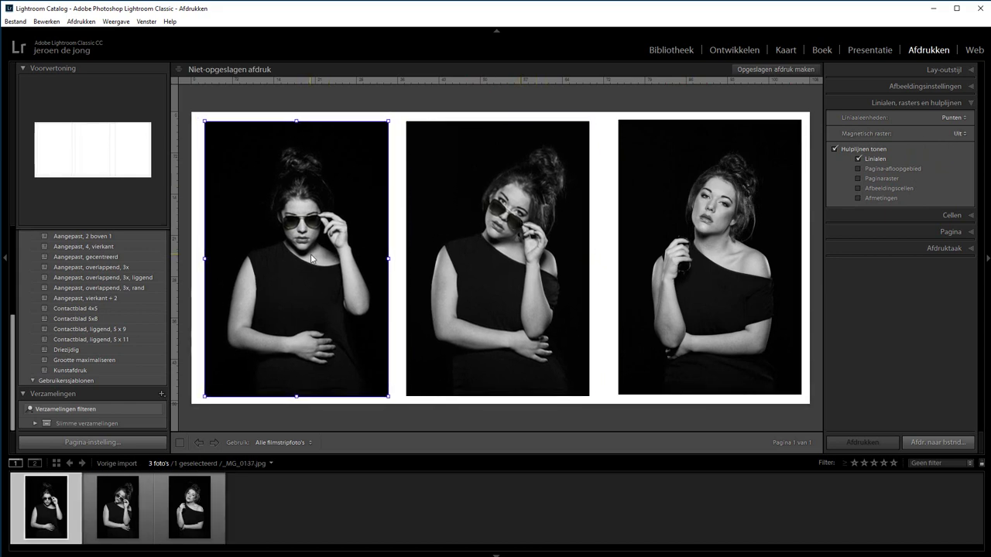
{"action": "left_click_drag", "start_coordinate": [691, 233], "coordinate": [682, 235]}
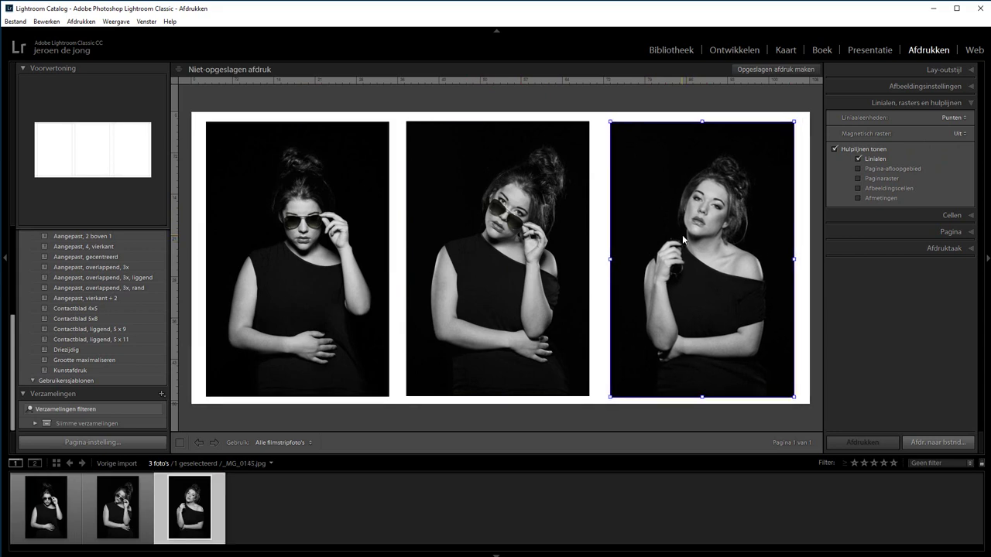
Set the custom page height in Afdruktaak to 540 pt.
{"action": "left_click", "coordinate": [949, 247]}
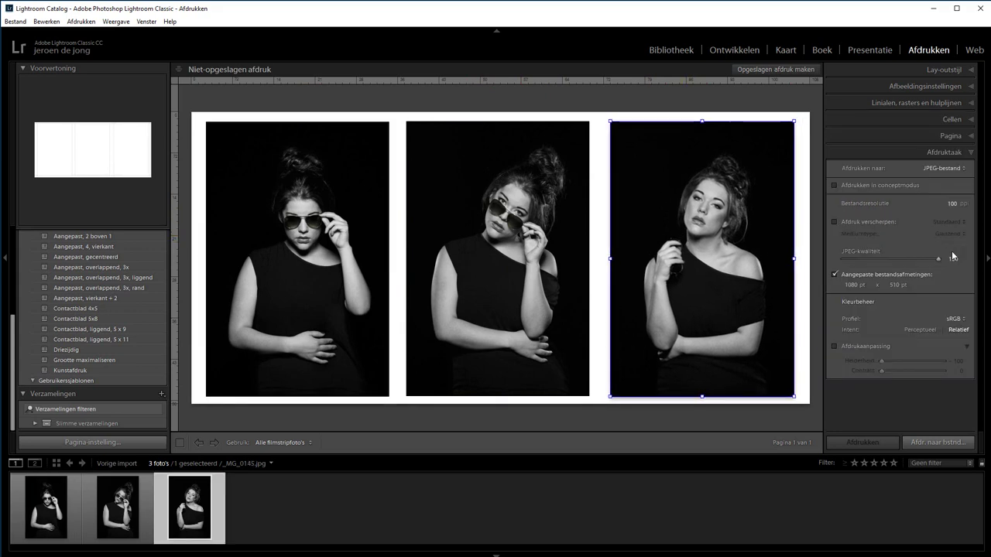
{"action": "left_click", "coordinate": [891, 284]}
{"action": "type", "text": "540"}
{"action": "key", "text": "Return"}
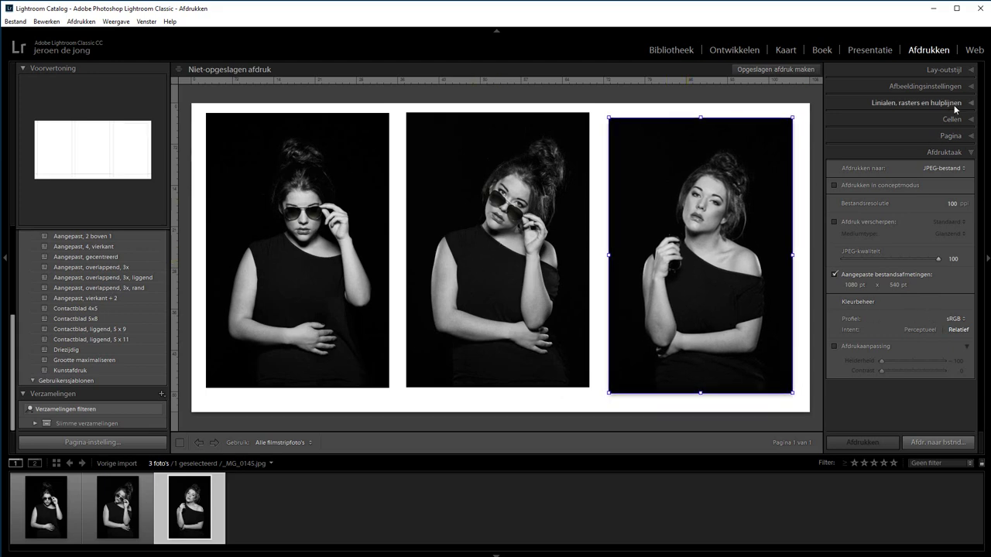
Set Magnetisch raster back to Cellen and select the middle and first portrait cells.
{"action": "left_click", "coordinate": [952, 103]}
{"action": "left_click", "coordinate": [955, 133]}
{"action": "left_click", "coordinate": [930, 158]}
{"action": "left_click", "coordinate": [496, 225]}
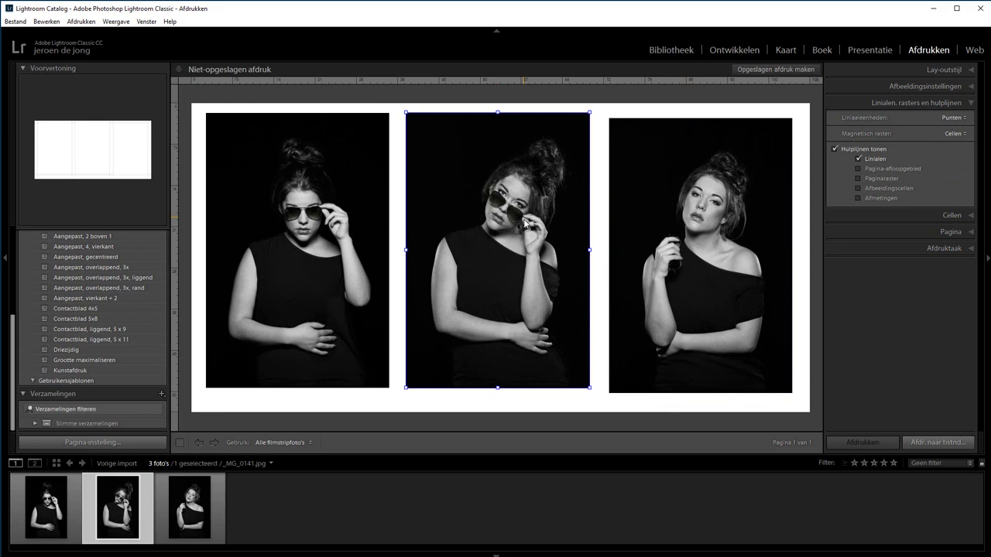
{"action": "left_click", "coordinate": [376, 217]}
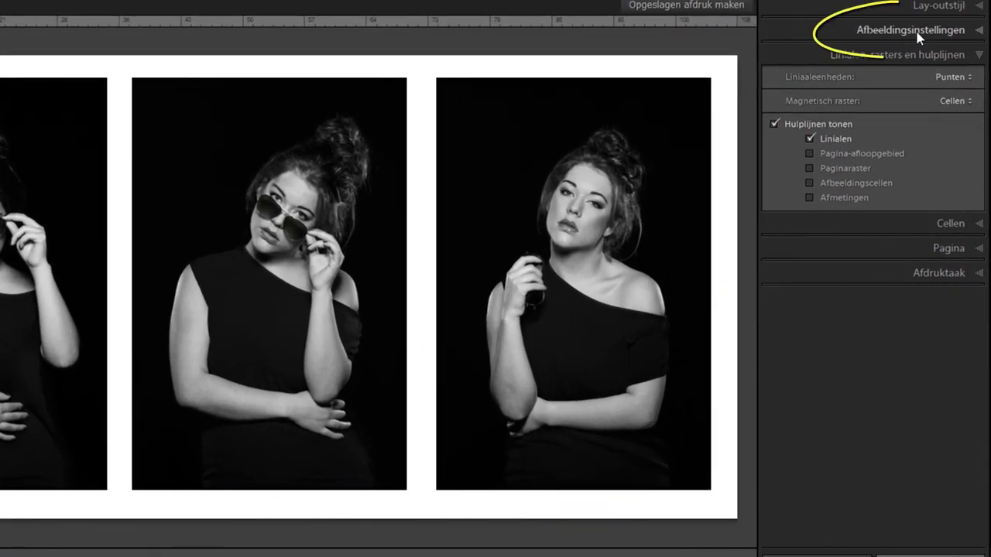
Try Fotorand widths of 19,2 and 1,0 pt, remove it, and set an 8,7 pt inner outline.
{"action": "left_click", "coordinate": [930, 87]}
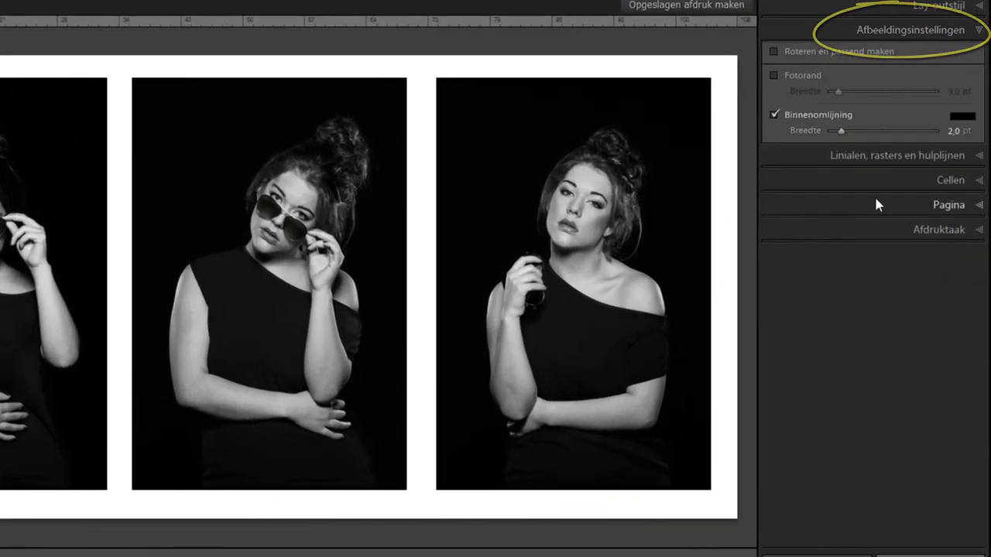
{"action": "left_click", "coordinate": [773, 75]}
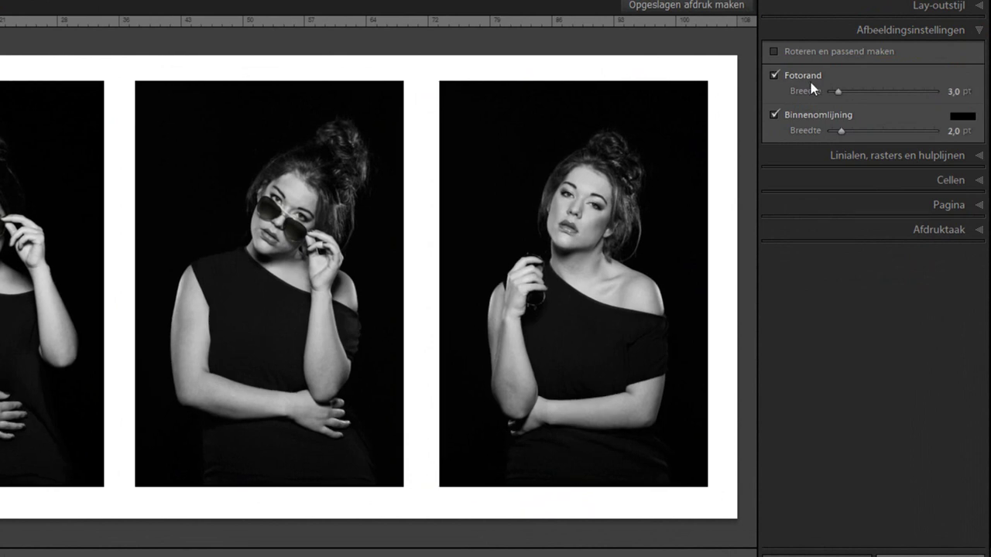
{"action": "left_click_drag", "start_coordinate": [837, 91], "coordinate": [889, 93]}
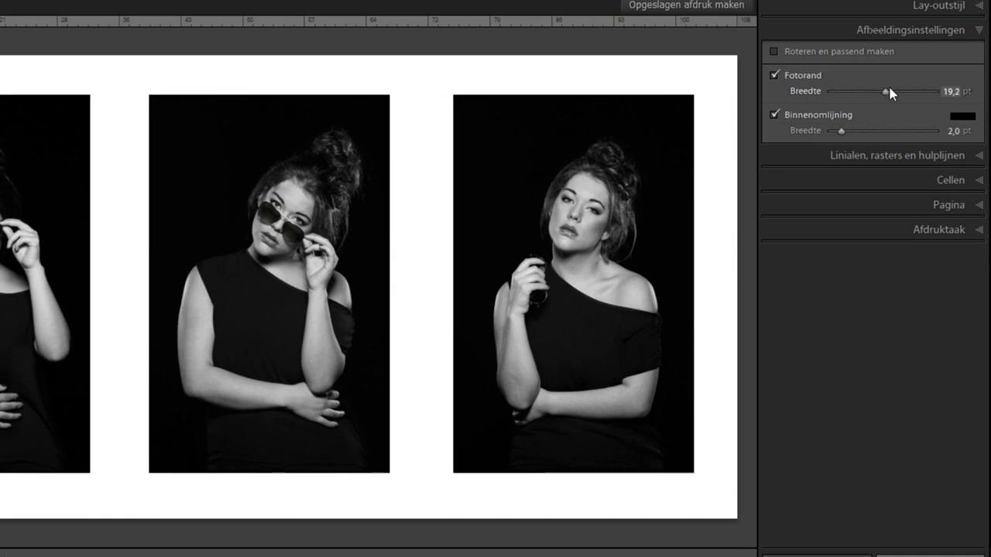
{"action": "double_click", "coordinate": [804, 93]}
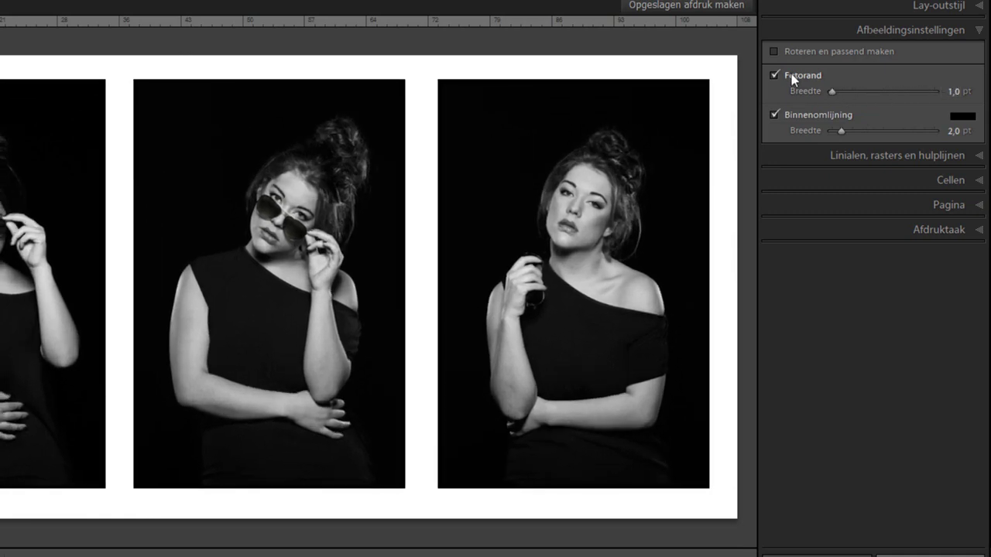
{"action": "left_click", "coordinate": [773, 74]}
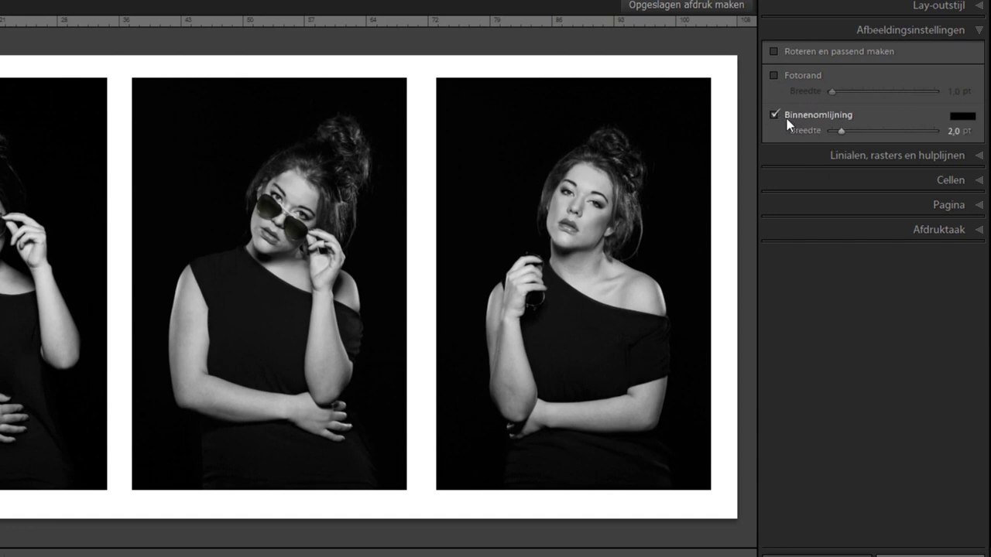
{"action": "left_click_drag", "start_coordinate": [842, 131], "coordinate": [913, 144]}
Preview a purple Binnenomlijning, then uncheck Binnenomlijning.
{"action": "left_click", "coordinate": [963, 116]}
{"action": "left_click", "coordinate": [843, 158]}
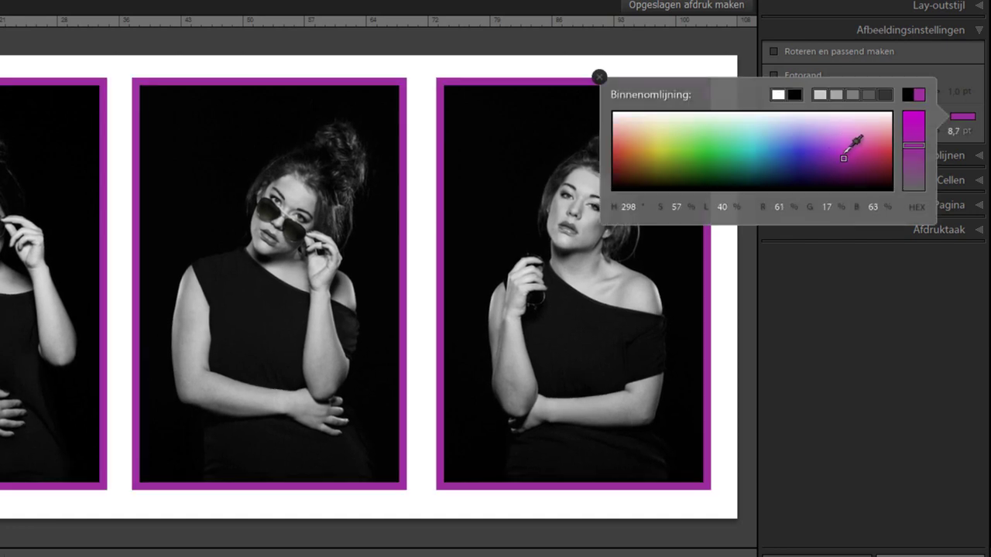
{"action": "left_click", "coordinate": [807, 325]}
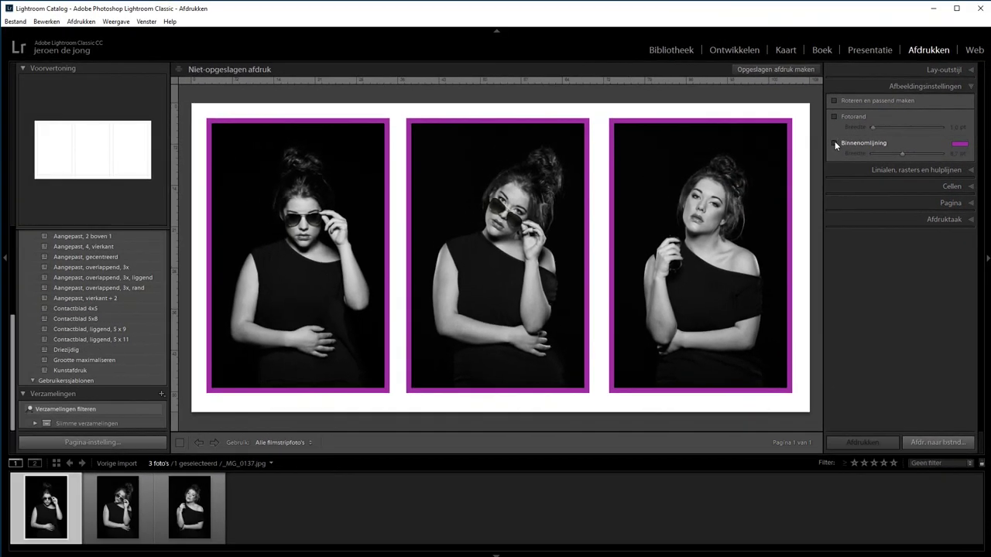
{"action": "left_click", "coordinate": [810, 132]}
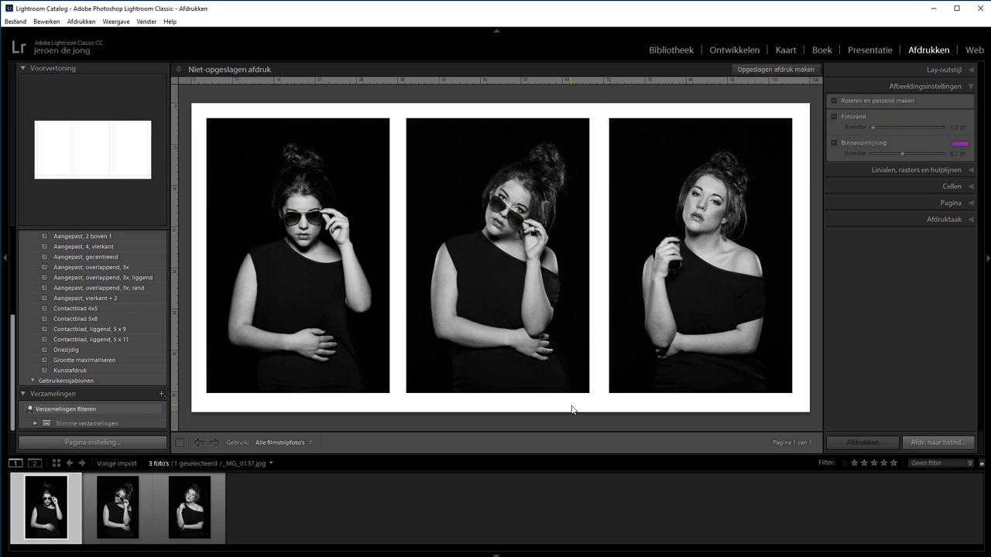
Export the page as a JPEG named 'drieluik' to Bureaublad.
{"action": "left_click", "coordinate": [938, 442]}
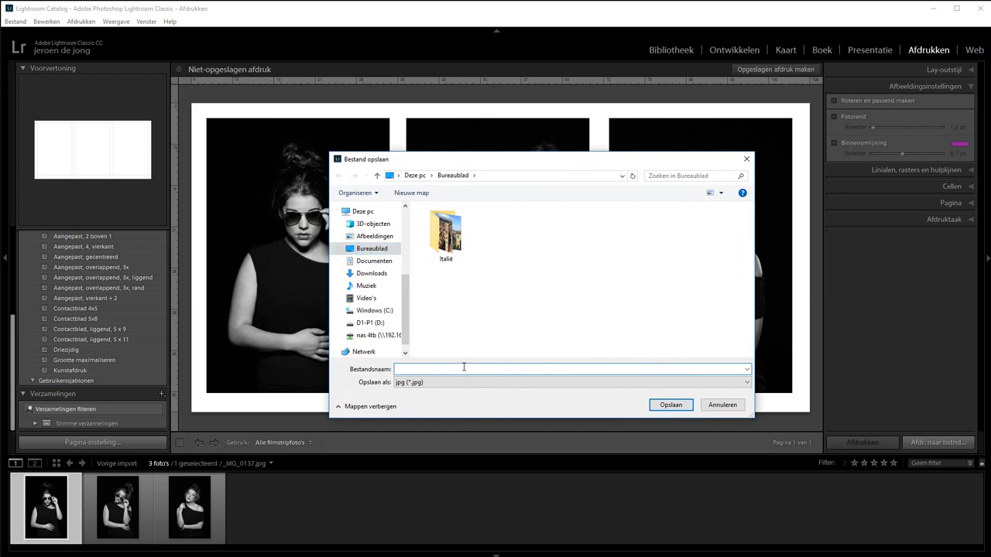
{"action": "type", "text": "drieluik"}
{"action": "key", "text": "Return"}
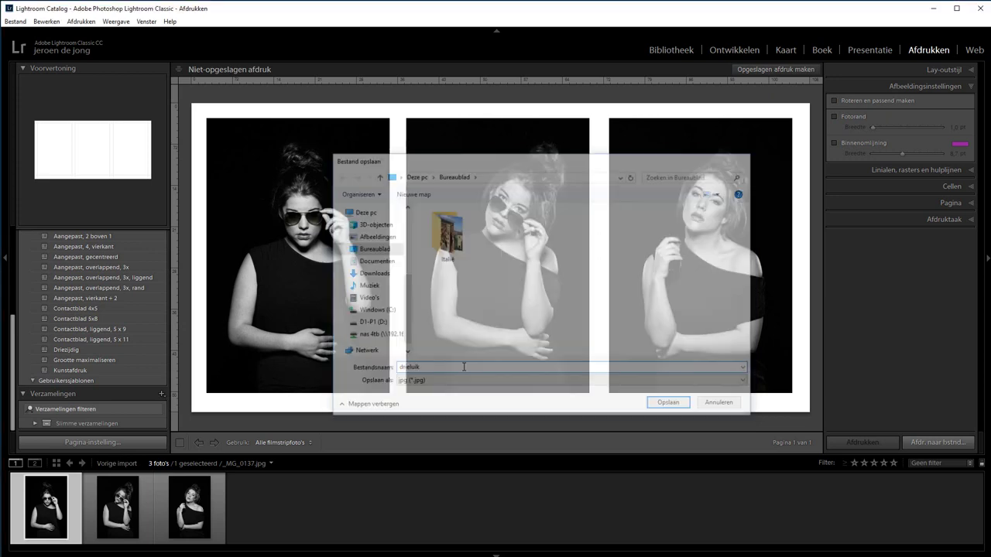